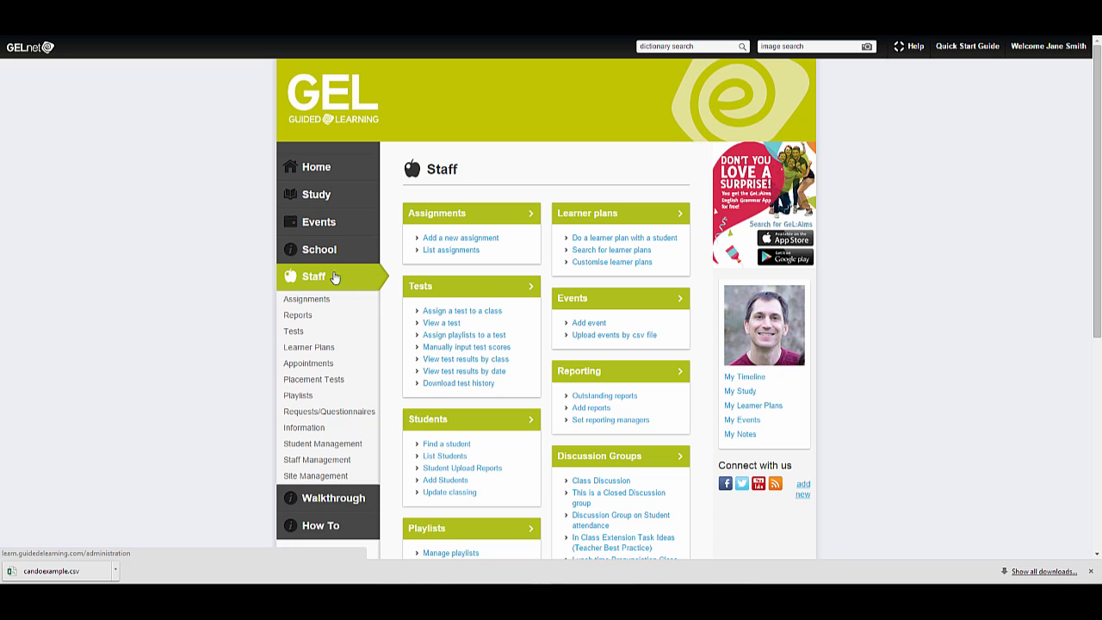
Start a new assignment of the Playlists type and search the available content for the term "modals"
{"action": "left_click", "coordinate": [456, 242]}
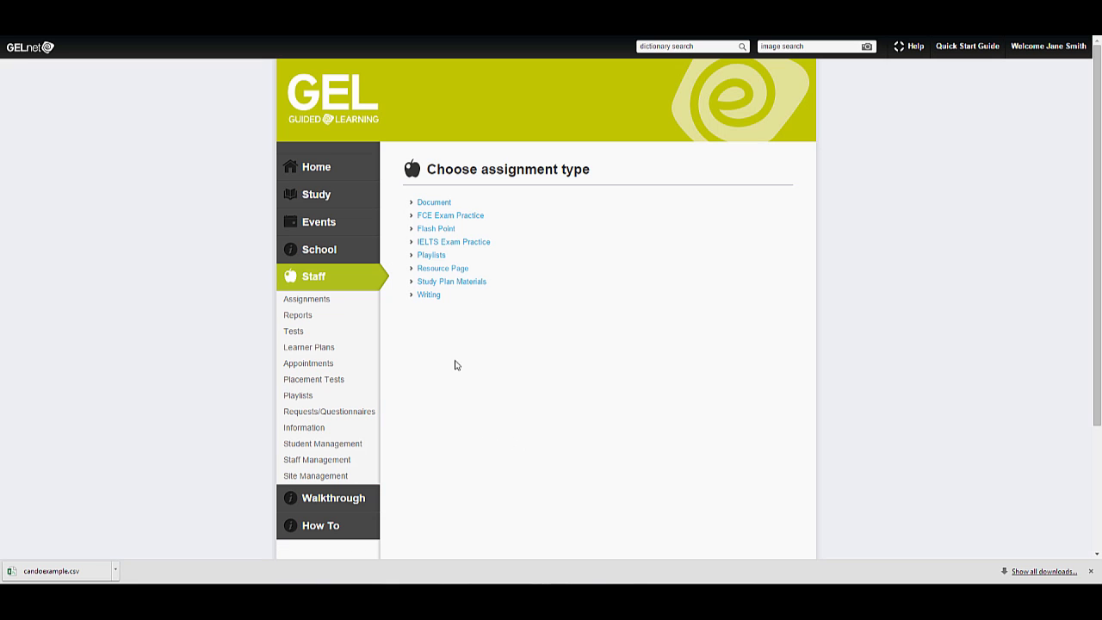
{"action": "left_click", "coordinate": [431, 256]}
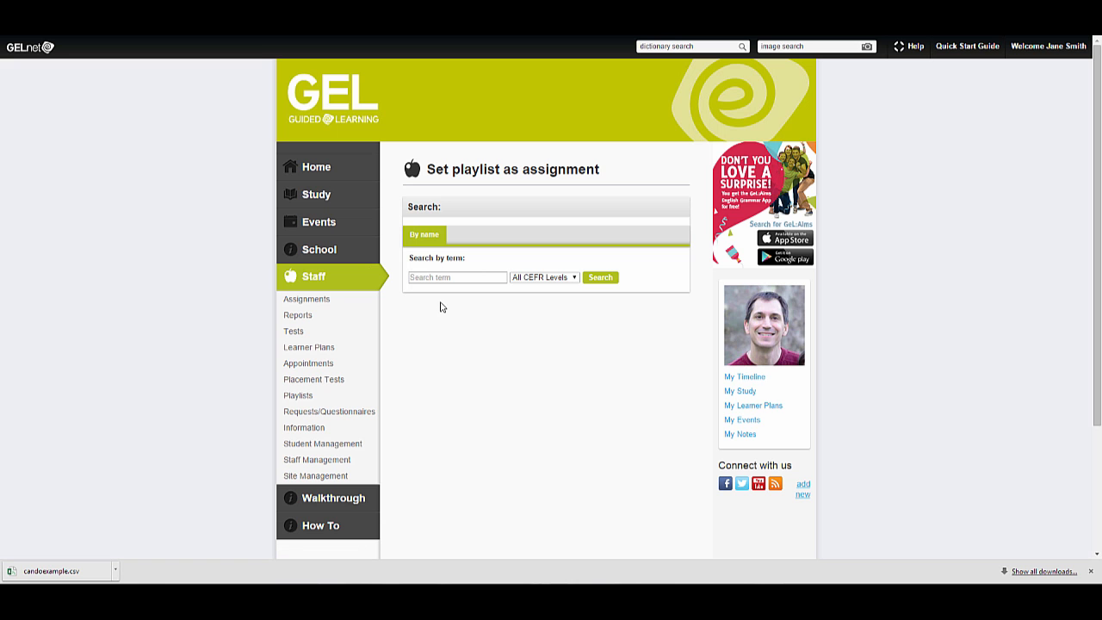
{"action": "left_click", "coordinate": [448, 277]}
{"action": "type", "text": "modals"}
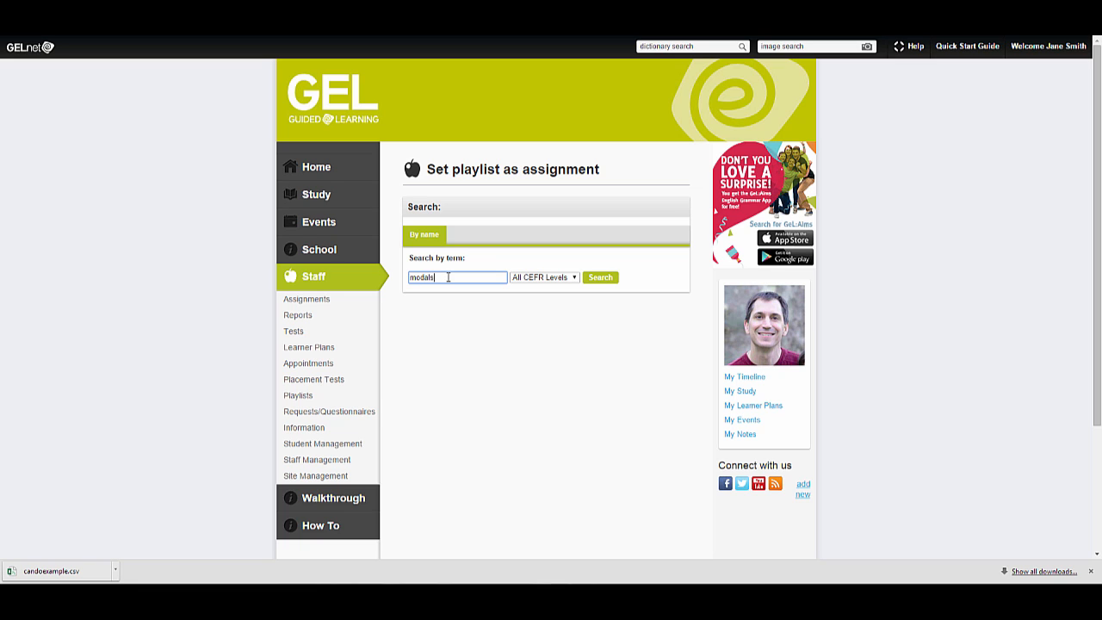
{"action": "key", "text": "Return"}
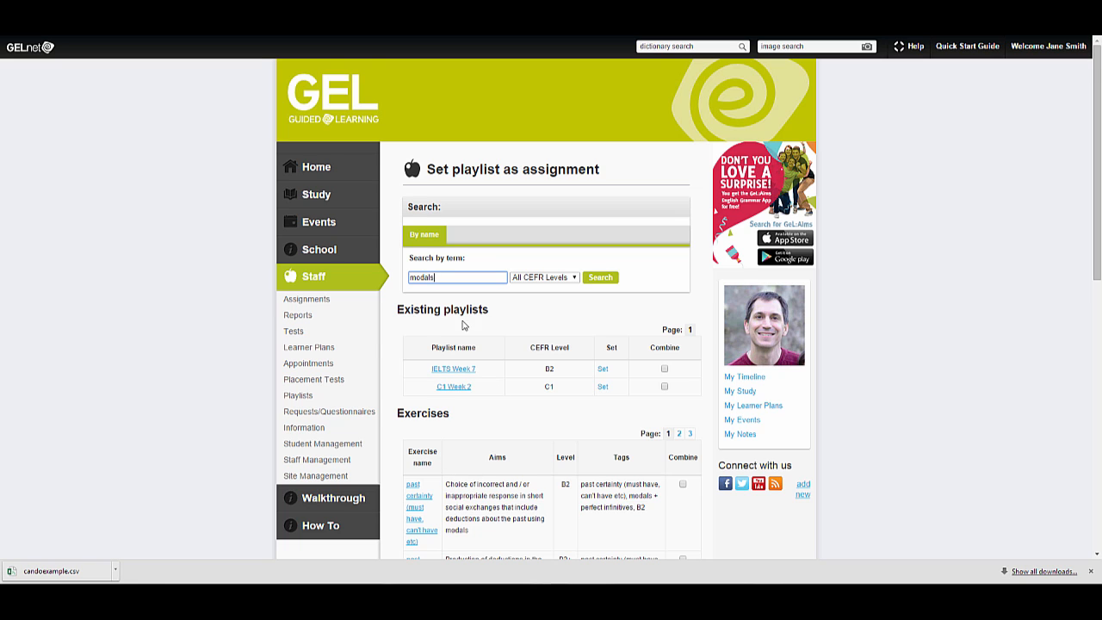
Examine the existing playlists and exercises for modals, including their aims, levels and tags
{"action": "scroll", "coordinate": [480, 445], "scroll_direction": "down", "scroll_amount": 1}
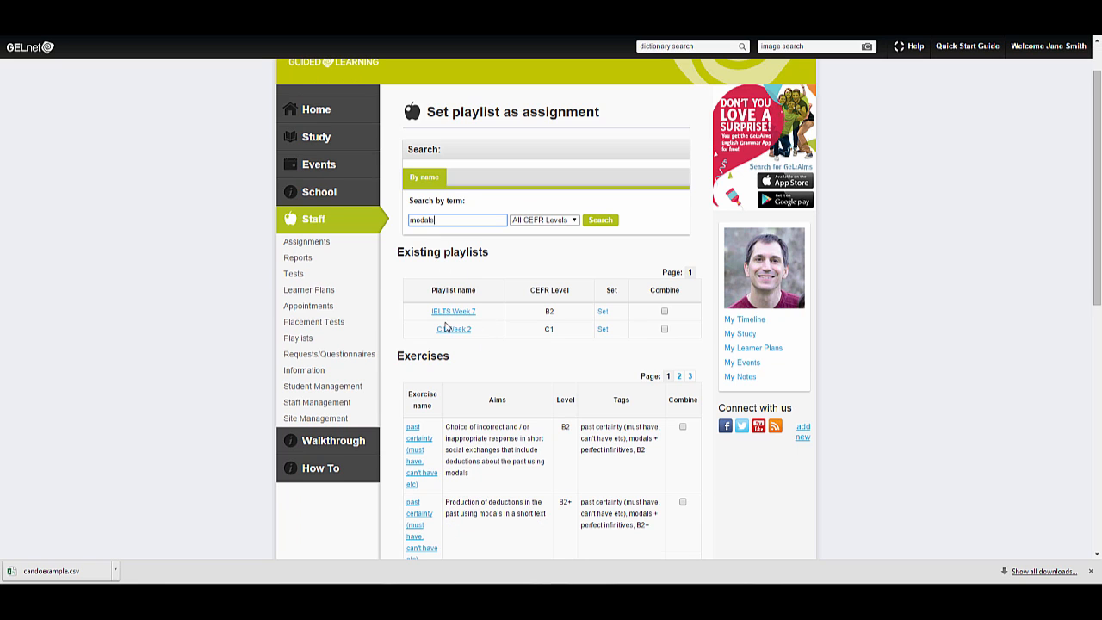
{"action": "scroll", "coordinate": [489, 440], "scroll_direction": "down", "scroll_amount": 1}
{"action": "scroll", "coordinate": [489, 439], "scroll_direction": "down", "scroll_amount": 9}
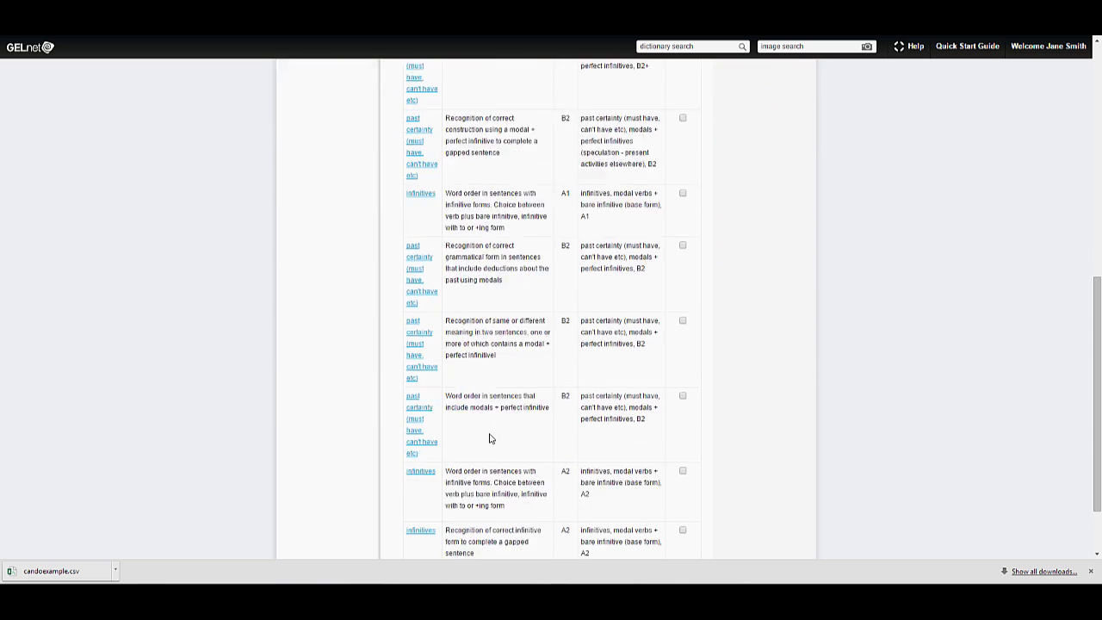
{"action": "scroll", "coordinate": [490, 435], "scroll_direction": "up", "scroll_amount": 6}
{"action": "scroll", "coordinate": [490, 435], "scroll_direction": "up", "scroll_amount": 2}
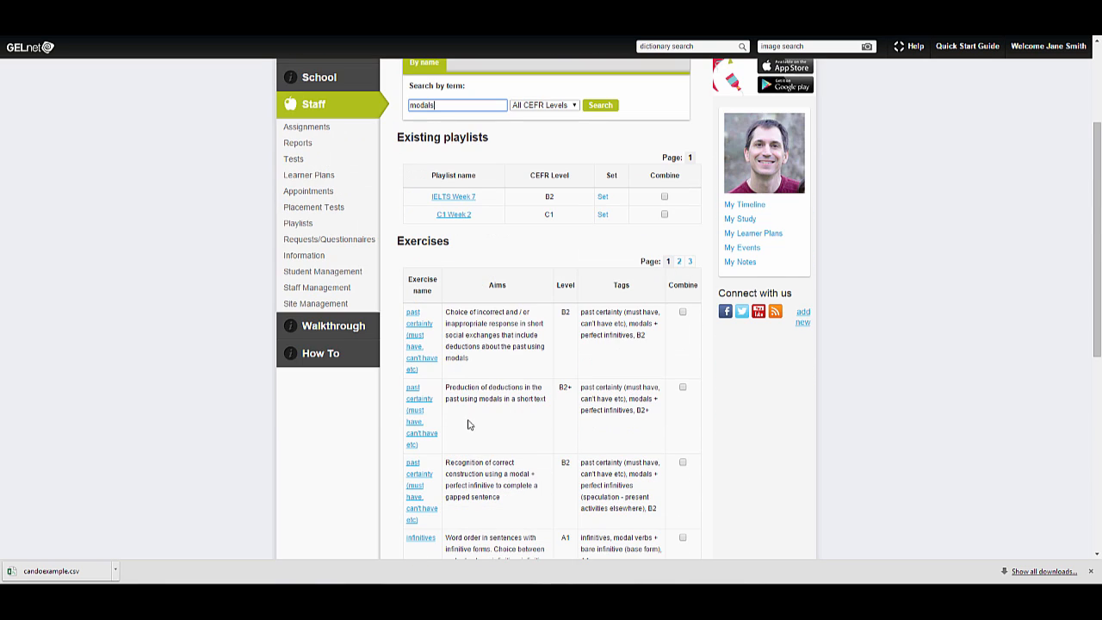
{"action": "scroll", "coordinate": [465, 381], "scroll_direction": "up", "scroll_amount": 3}
{"action": "scroll", "coordinate": [443, 353], "scroll_direction": "down", "scroll_amount": 3}
{"action": "scroll", "coordinate": [488, 474], "scroll_direction": "down", "scroll_amount": 1}
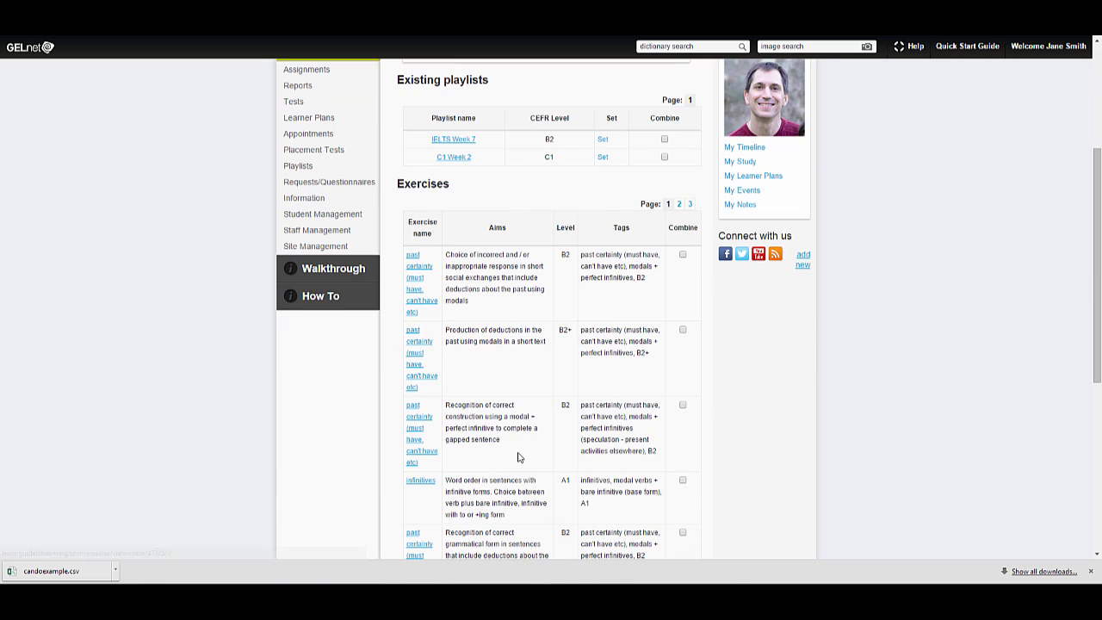
{"action": "scroll", "coordinate": [544, 302], "scroll_direction": "up", "scroll_amount": 4}
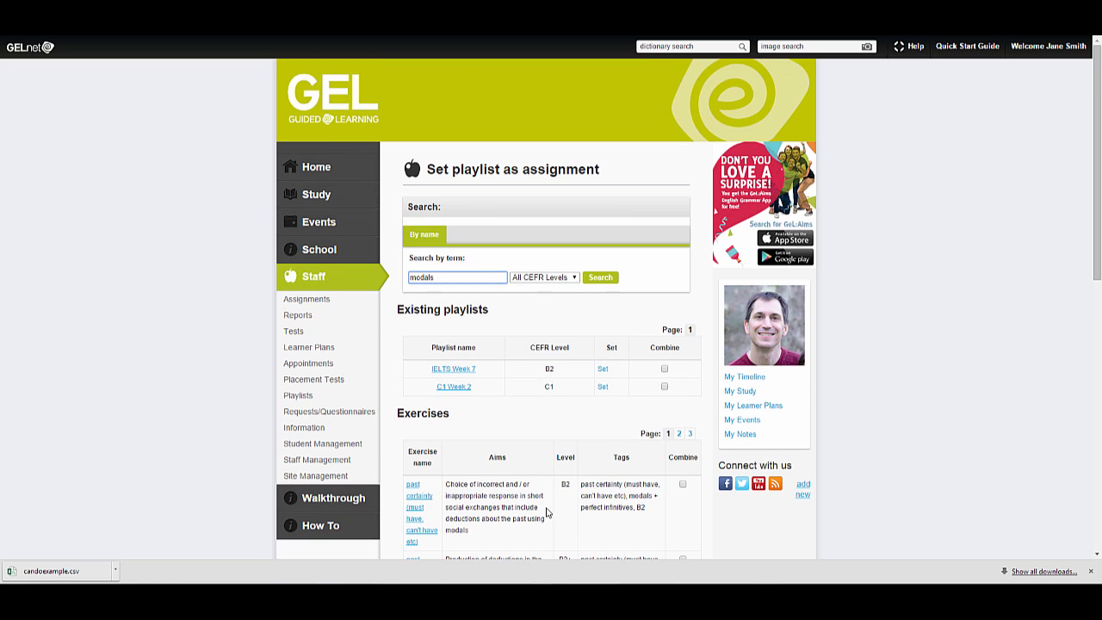
{"action": "scroll", "coordinate": [549, 515], "scroll_direction": "down", "scroll_amount": 2}
{"action": "scroll", "coordinate": [549, 515], "scroll_direction": "down", "scroll_amount": 2}
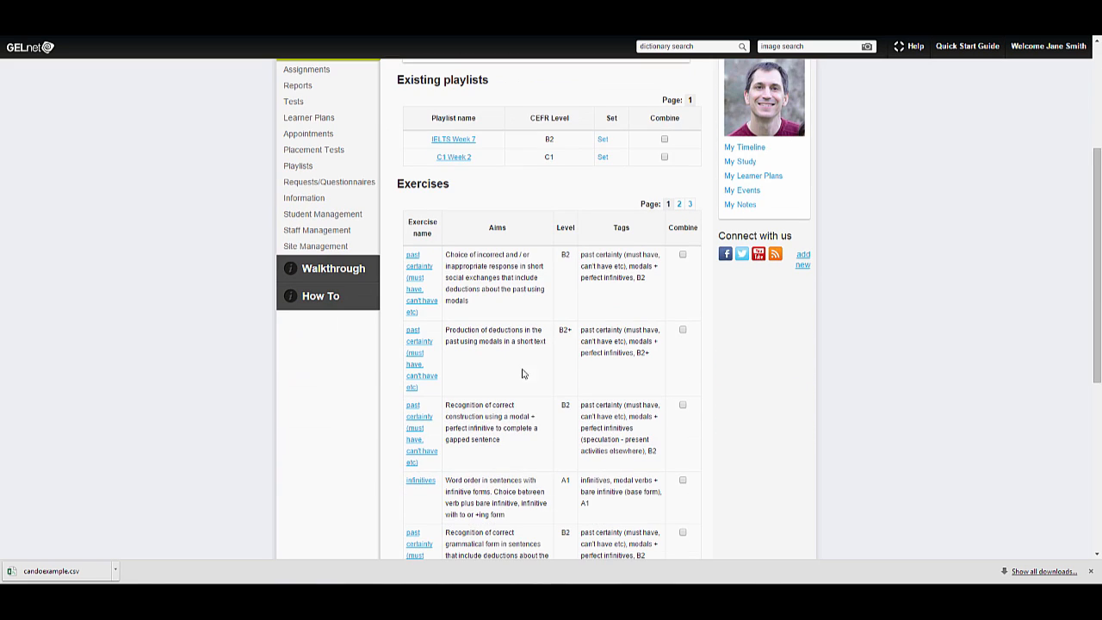
Preview the B2+ exercise on producing past deductions in a short text and include it in the new playlist
{"action": "left_click", "coordinate": [422, 345]}
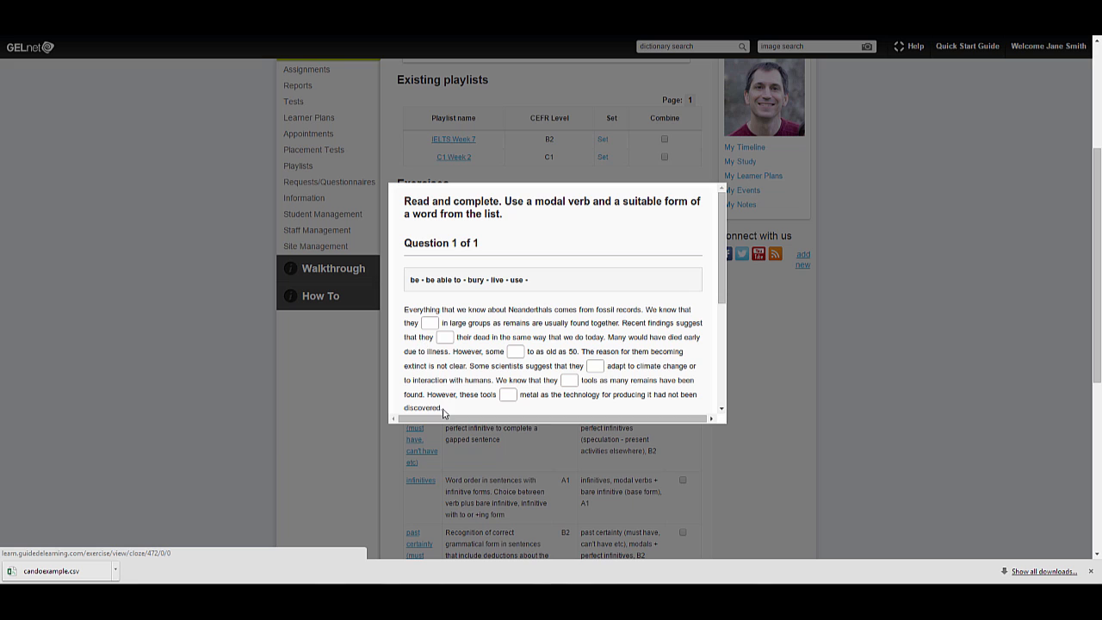
{"action": "scroll", "coordinate": [453, 340], "scroll_direction": "down", "scroll_amount": 3}
{"action": "scroll", "coordinate": [454, 342], "scroll_direction": "up", "scroll_amount": 3}
{"action": "scroll", "coordinate": [453, 342], "scroll_direction": "up", "scroll_amount": 4}
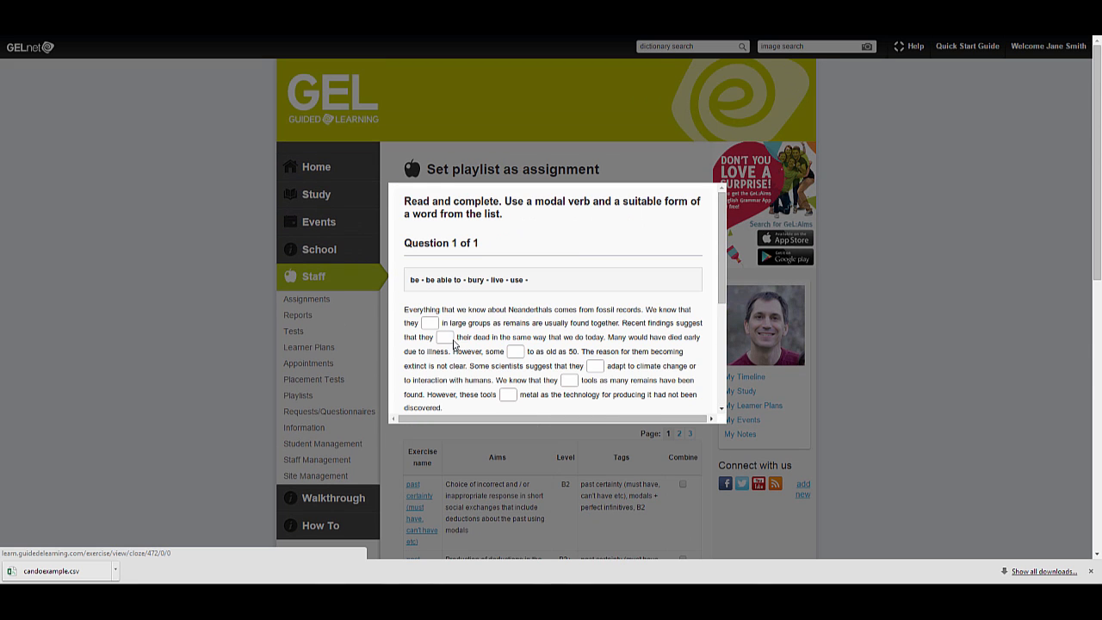
{"action": "scroll", "coordinate": [451, 346], "scroll_direction": "down", "scroll_amount": 3}
{"action": "left_click", "coordinate": [355, 366]}
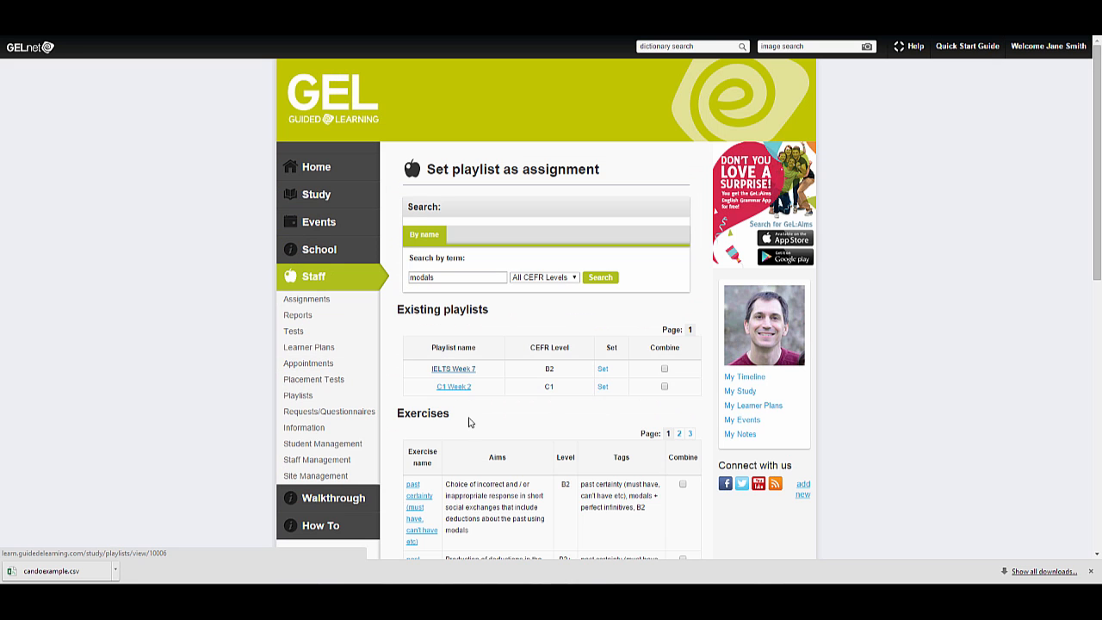
{"action": "scroll", "coordinate": [468, 423], "scroll_direction": "down", "scroll_amount": 2}
{"action": "left_click", "coordinate": [683, 446]}
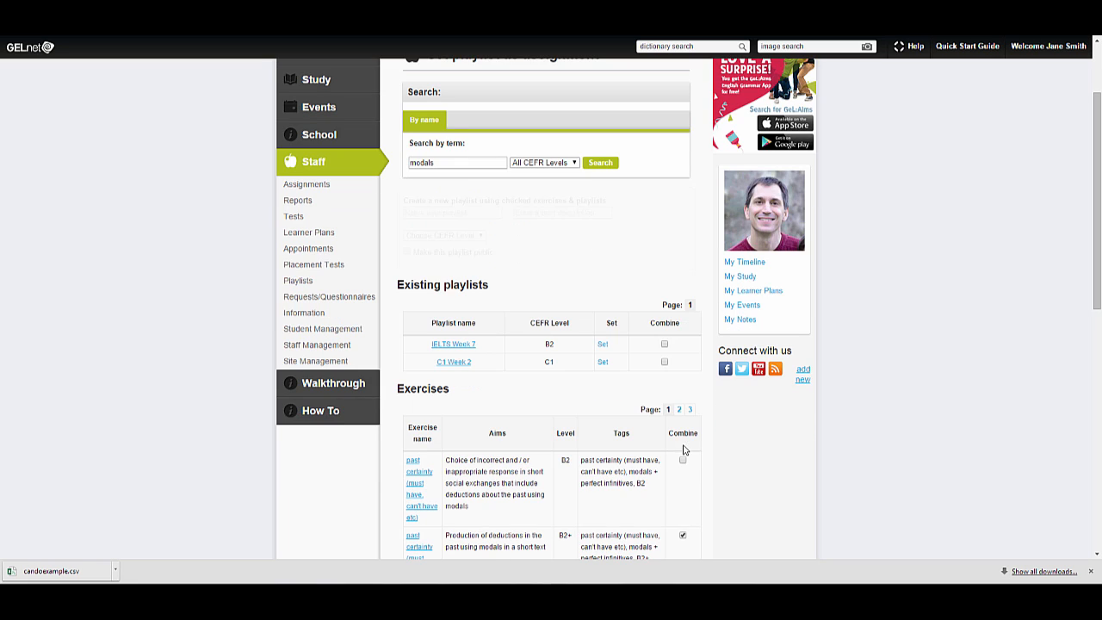
Preview the B2 exercises on choosing inappropriate responses, recognising constructions in gapped sentences and recognising grammatical form
{"action": "scroll", "coordinate": [577, 494], "scroll_direction": "down", "scroll_amount": 2}
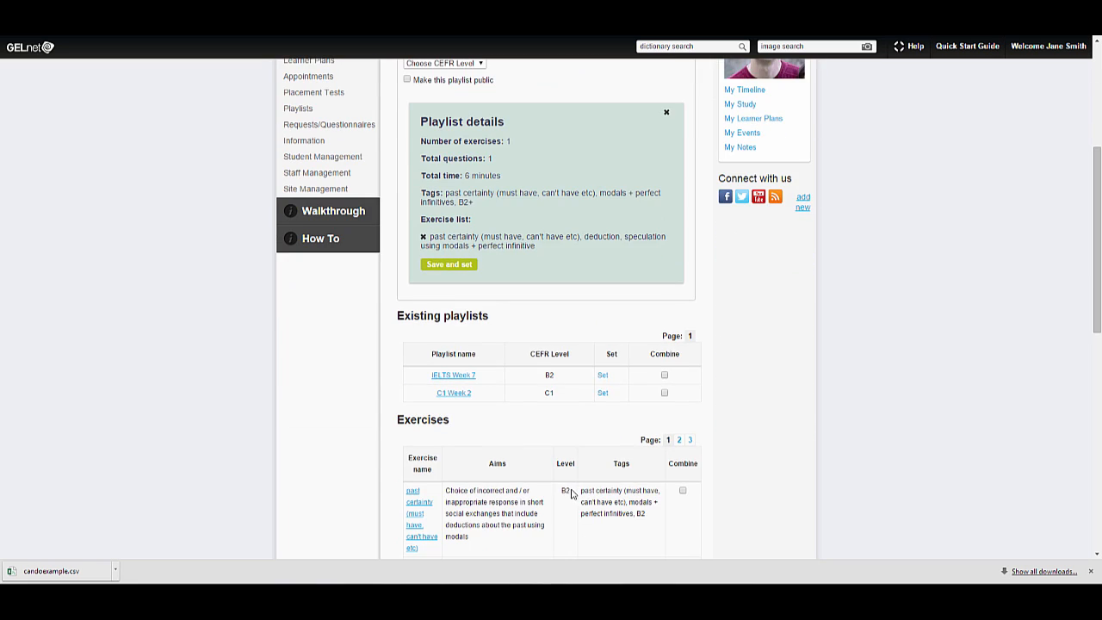
{"action": "scroll", "coordinate": [447, 469], "scroll_direction": "down", "scroll_amount": 3}
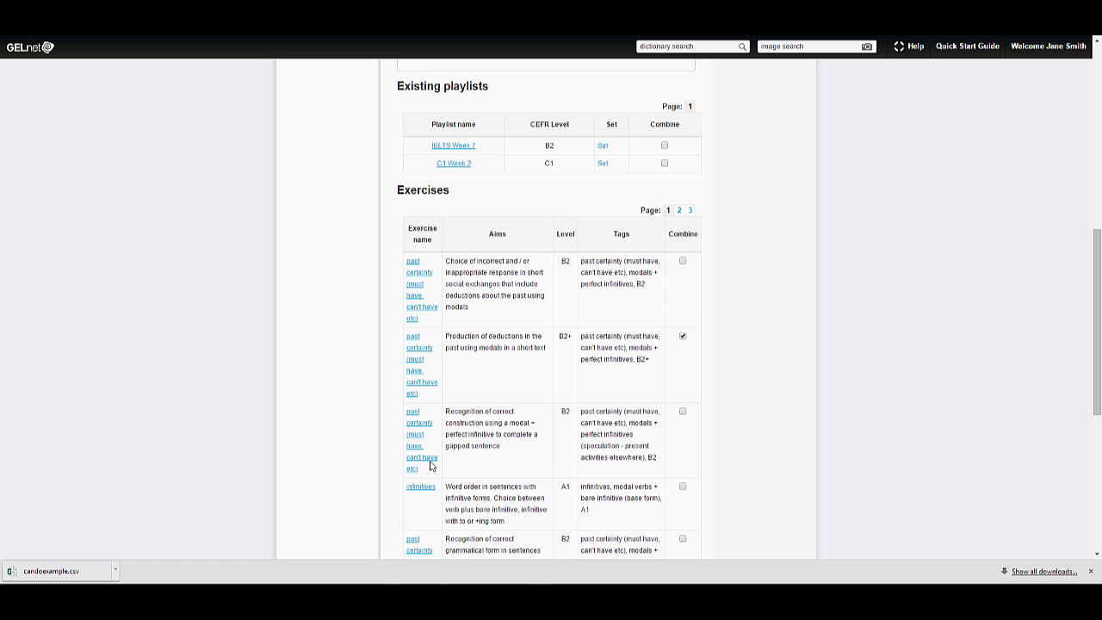
{"action": "left_click", "coordinate": [419, 282]}
{"action": "left_click", "coordinate": [368, 314]}
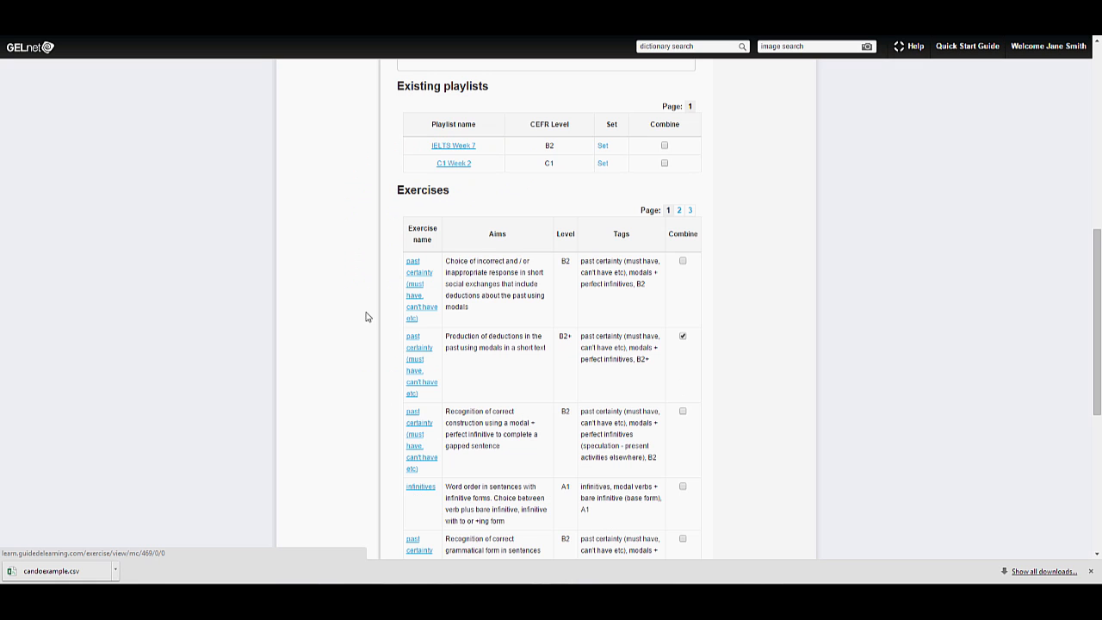
{"action": "left_click", "coordinate": [430, 452]}
{"action": "left_click", "coordinate": [394, 442]}
{"action": "scroll", "coordinate": [401, 456], "scroll_direction": "down", "scroll_amount": 1}
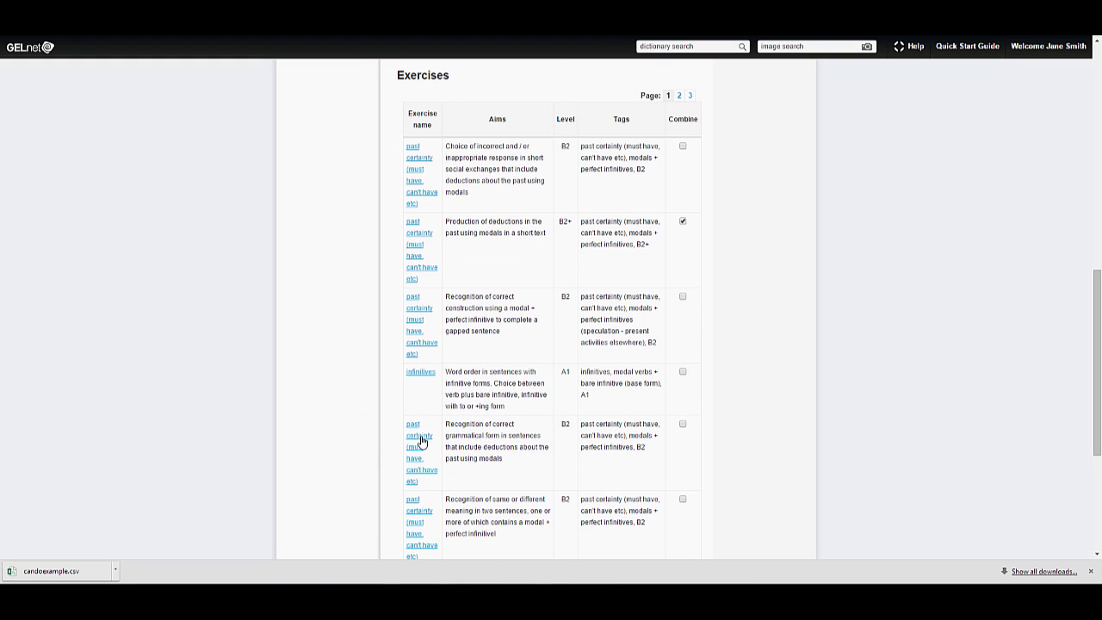
{"action": "left_click", "coordinate": [420, 444]}
{"action": "left_click", "coordinate": [338, 438]}
Preview the B2 exercise on word order with modals and perfect infinitive, and include it in the new playlist
{"action": "scroll", "coordinate": [383, 441], "scroll_direction": "down", "scroll_amount": 2}
{"action": "left_click", "coordinate": [413, 422]}
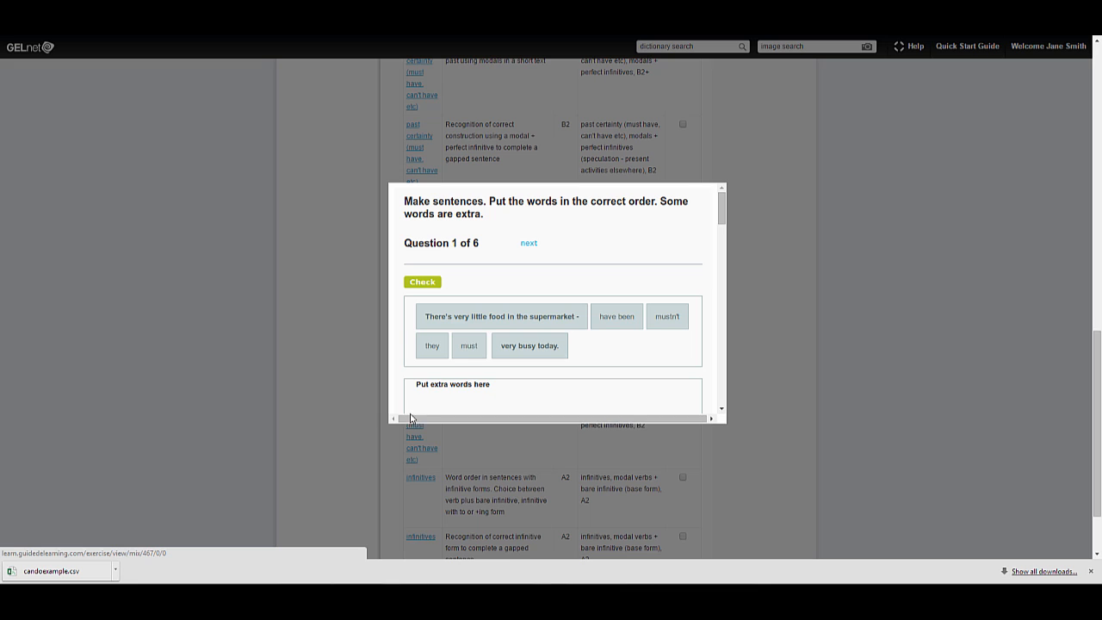
{"action": "left_click", "coordinate": [331, 409]}
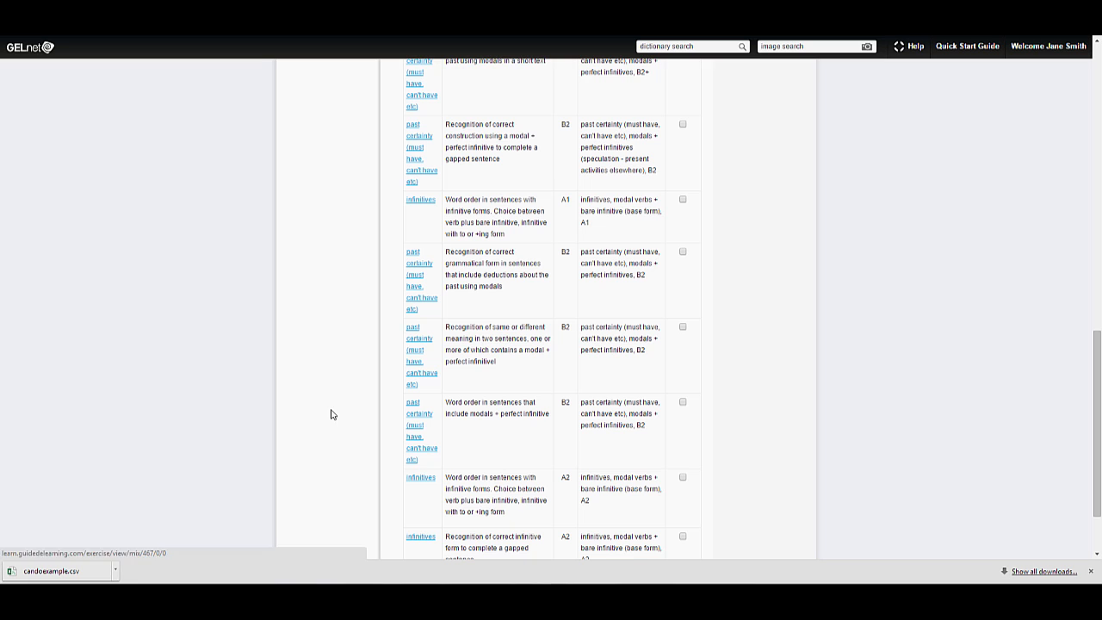
{"action": "left_click", "coordinate": [683, 404]}
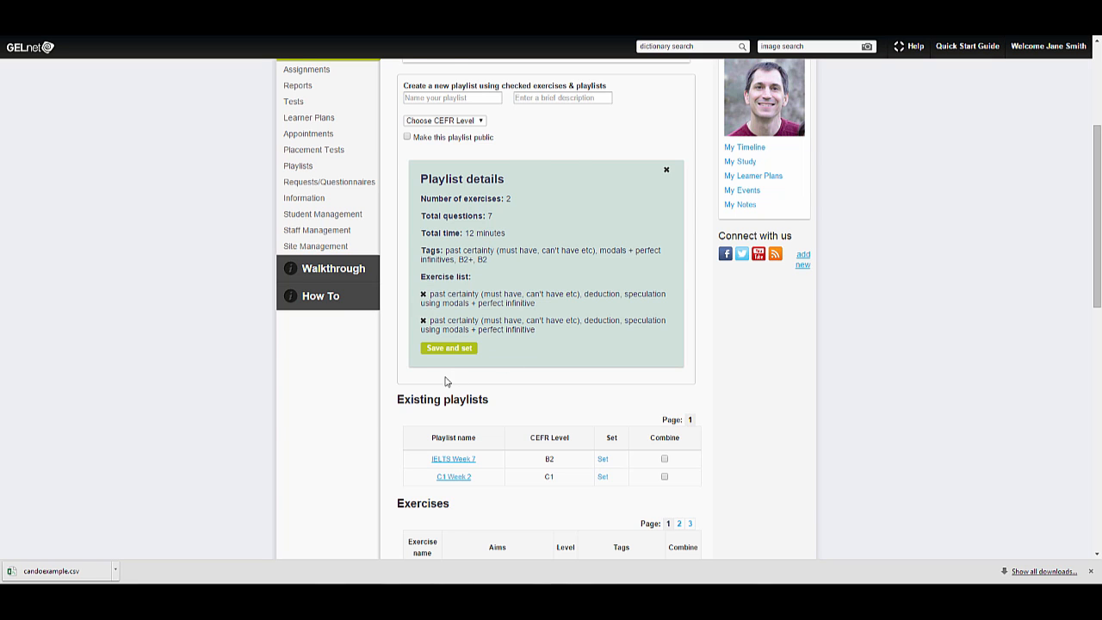
Name the new playlist "Modals practice" and give it the description "This week's grammar"
{"action": "scroll", "coordinate": [451, 382], "scroll_direction": "up", "scroll_amount": 2}
{"action": "left_click", "coordinate": [458, 213]}
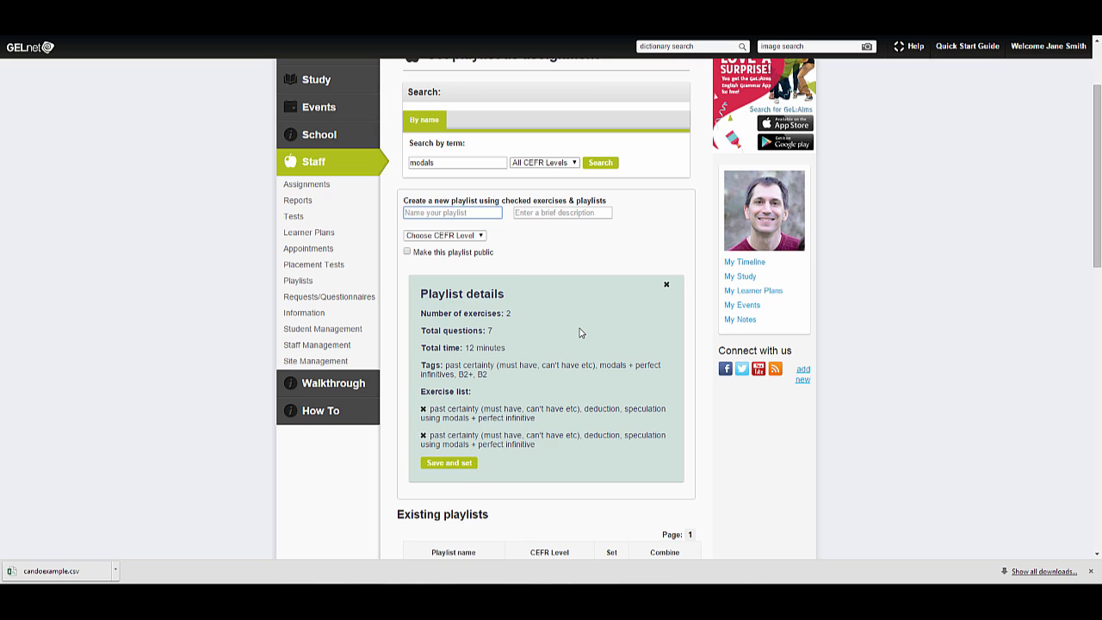
{"action": "type", "text": "Mo"}
{"action": "type", "text": "dals practice"}
{"action": "left_click", "coordinate": [579, 213]}
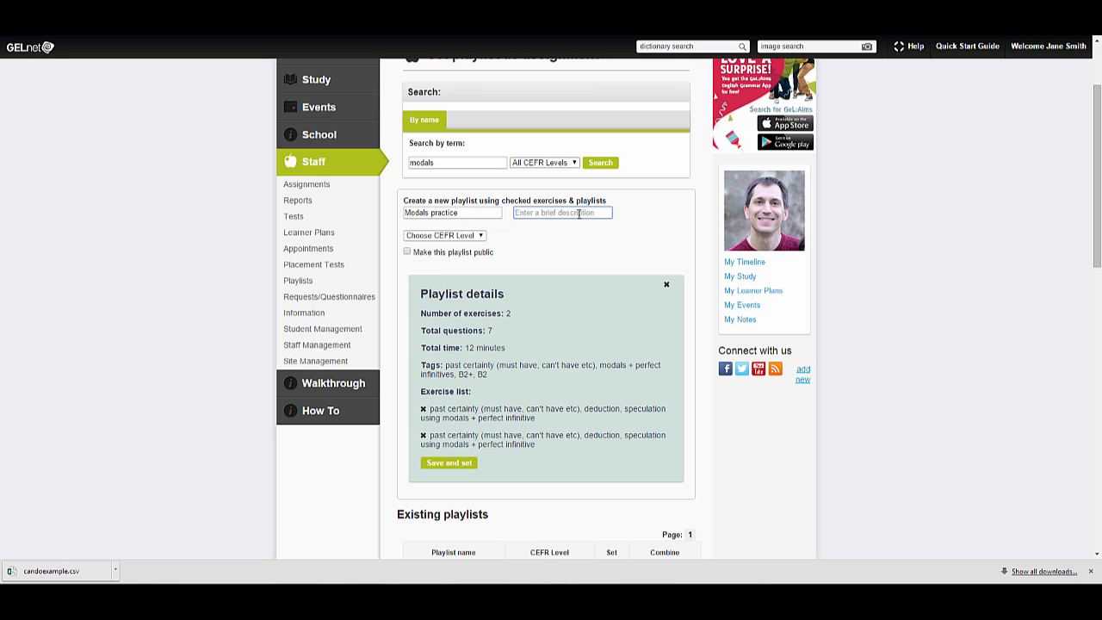
{"action": "type", "text": "This week's grammar"}
Set the playlist's CEFR level to B2, then save it and set it as an assignment
{"action": "left_click", "coordinate": [479, 235]}
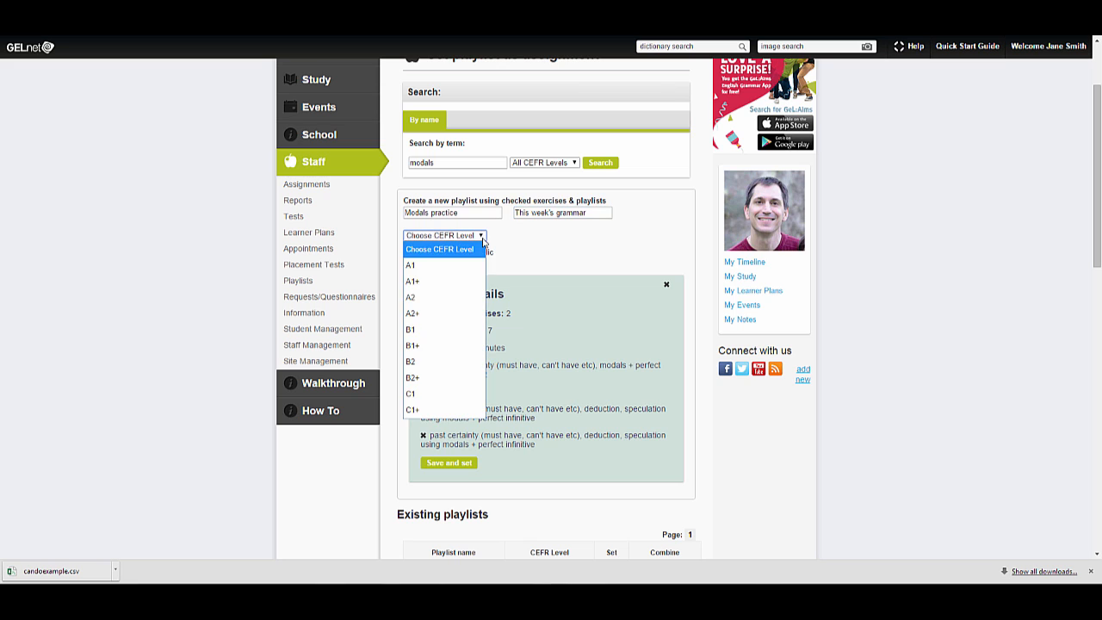
{"action": "left_click", "coordinate": [456, 362]}
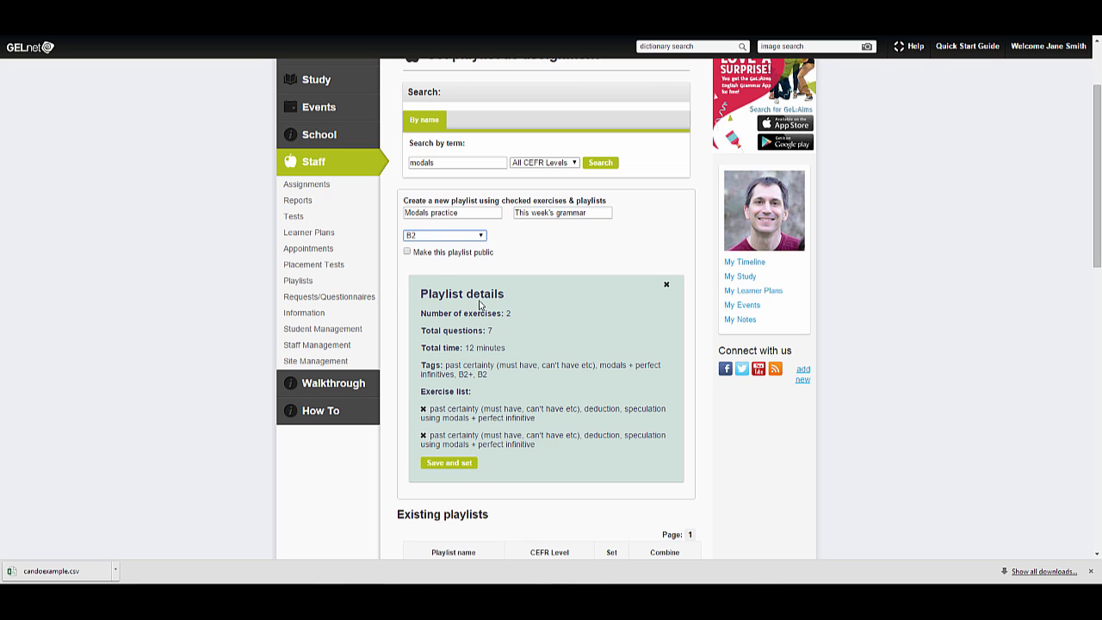
{"action": "scroll", "coordinate": [603, 474], "scroll_direction": "down", "scroll_amount": 1}
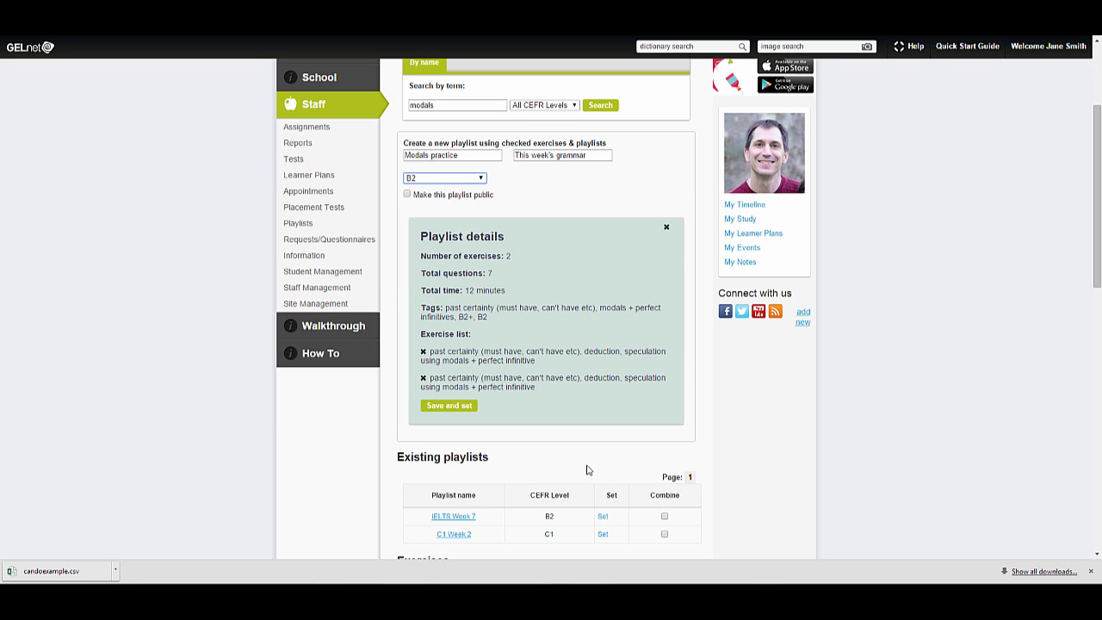
{"action": "left_click", "coordinate": [451, 407]}
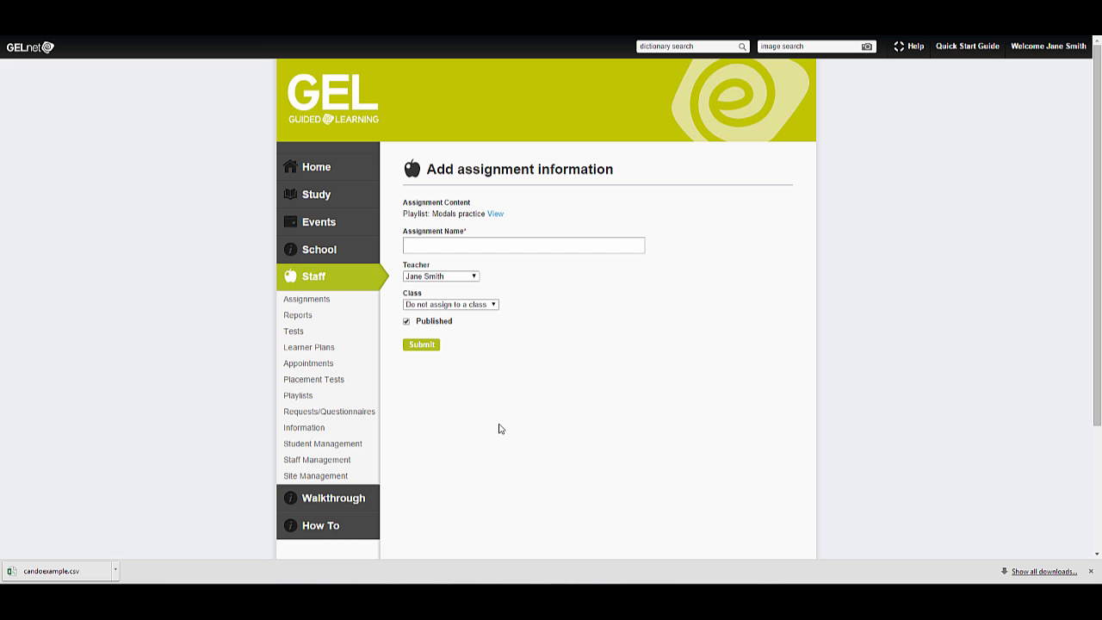
Name the assignment "Modals", assign it to the class B2 Room 10 and submit it
{"action": "left_click", "coordinate": [462, 247]}
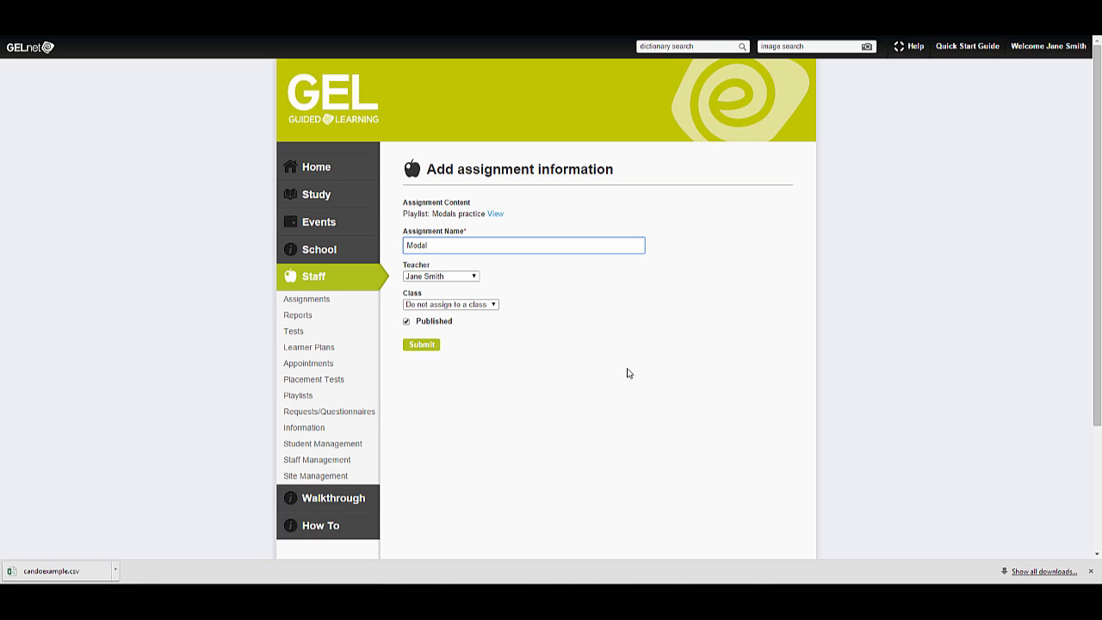
{"action": "left_click", "coordinate": [496, 307]}
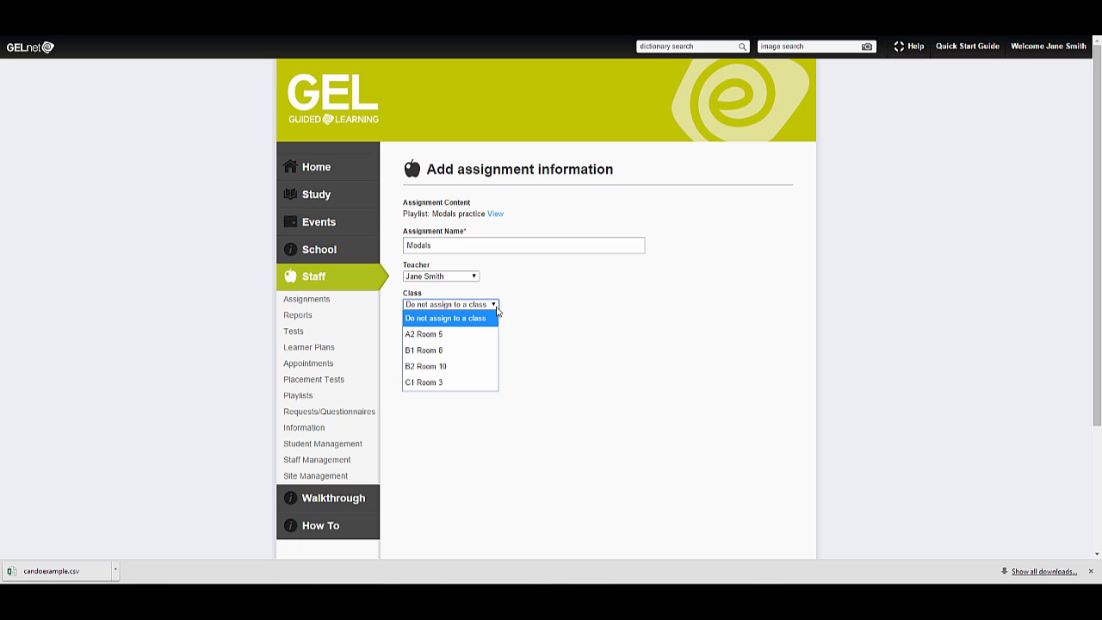
{"action": "left_click", "coordinate": [472, 371]}
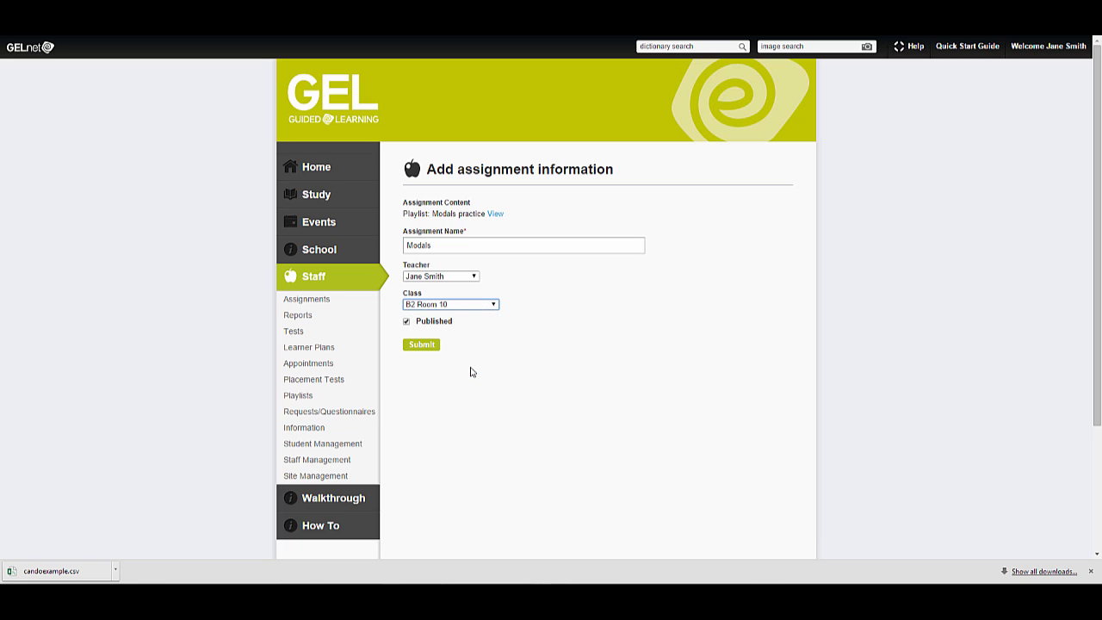
{"action": "left_click", "coordinate": [416, 347]}
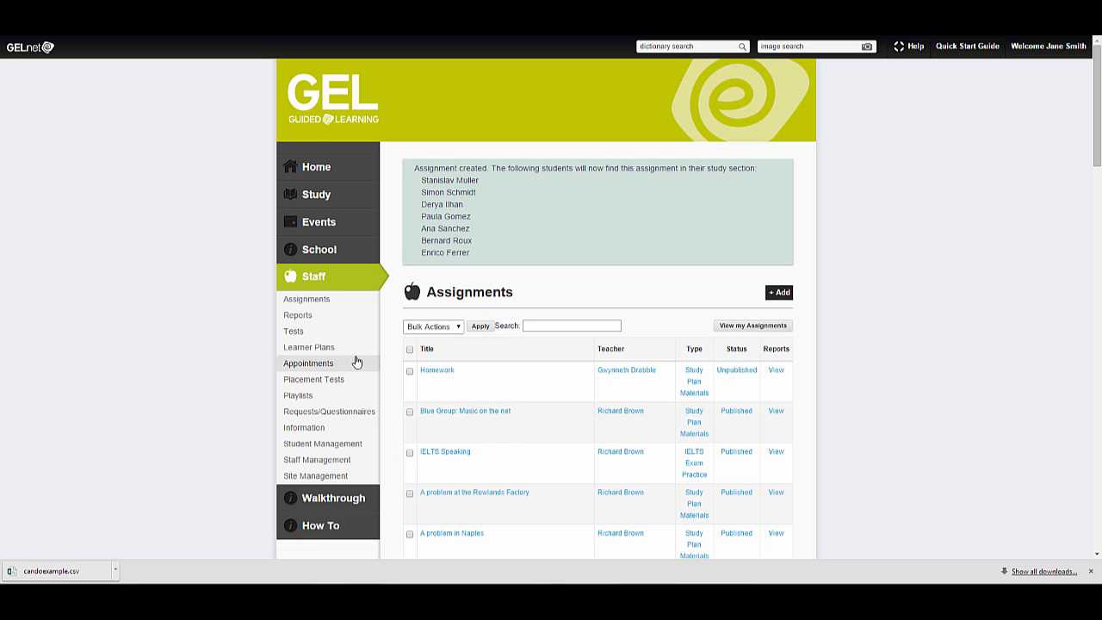
Start a learner plan with a student, search by class B2 Room 10, and create a new plan for the fourth student listed
{"action": "mouse_move", "coordinate": [316, 199]}
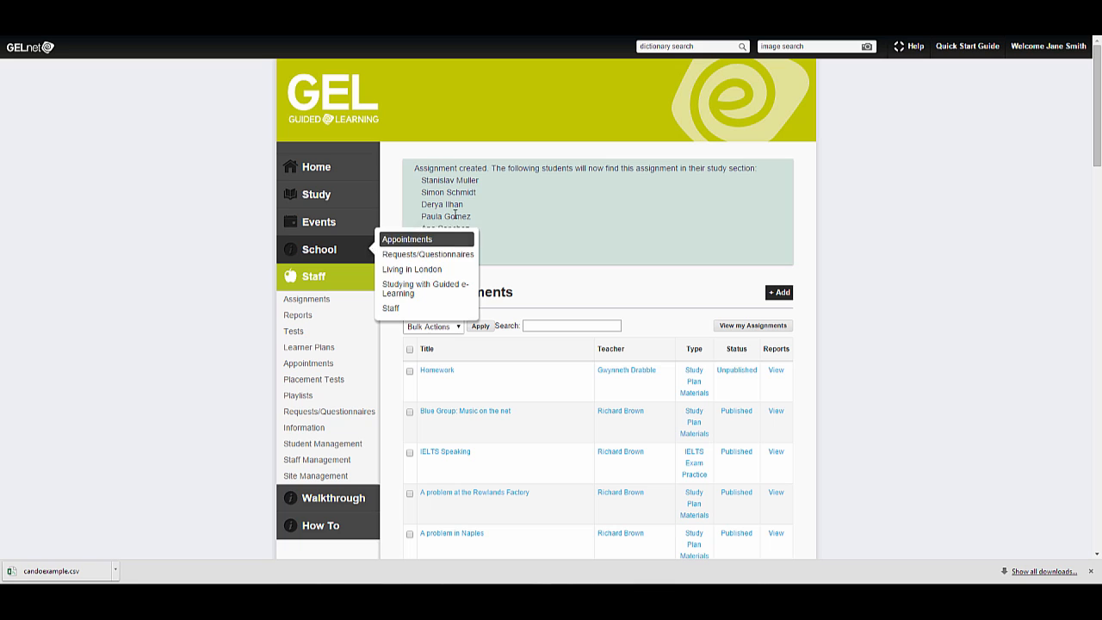
{"action": "mouse_move", "coordinate": [334, 247]}
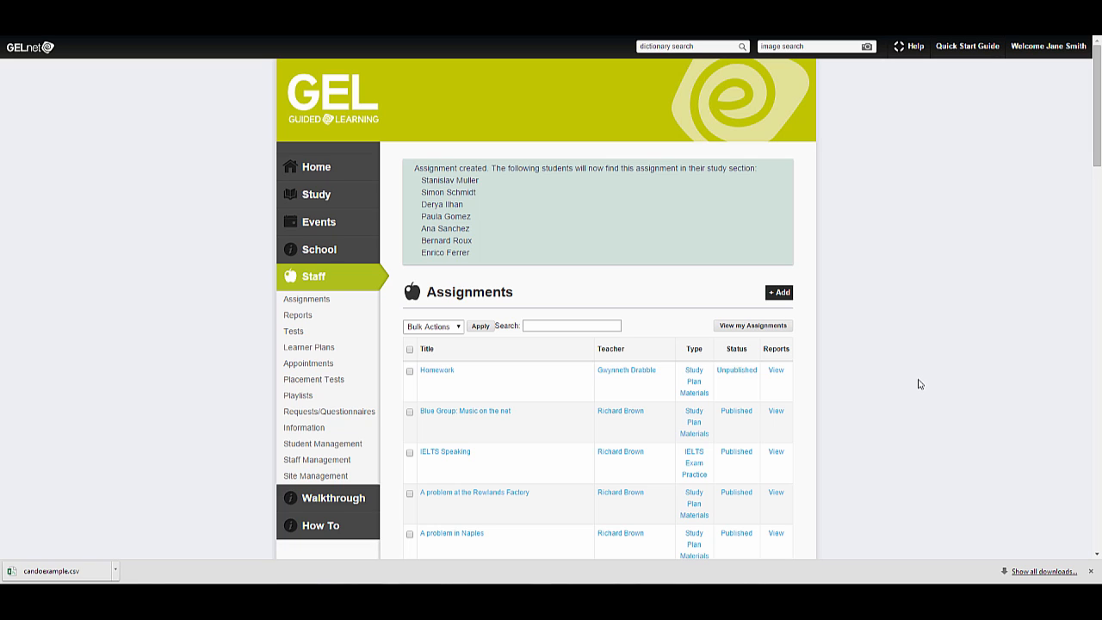
{"action": "left_click", "coordinate": [315, 284]}
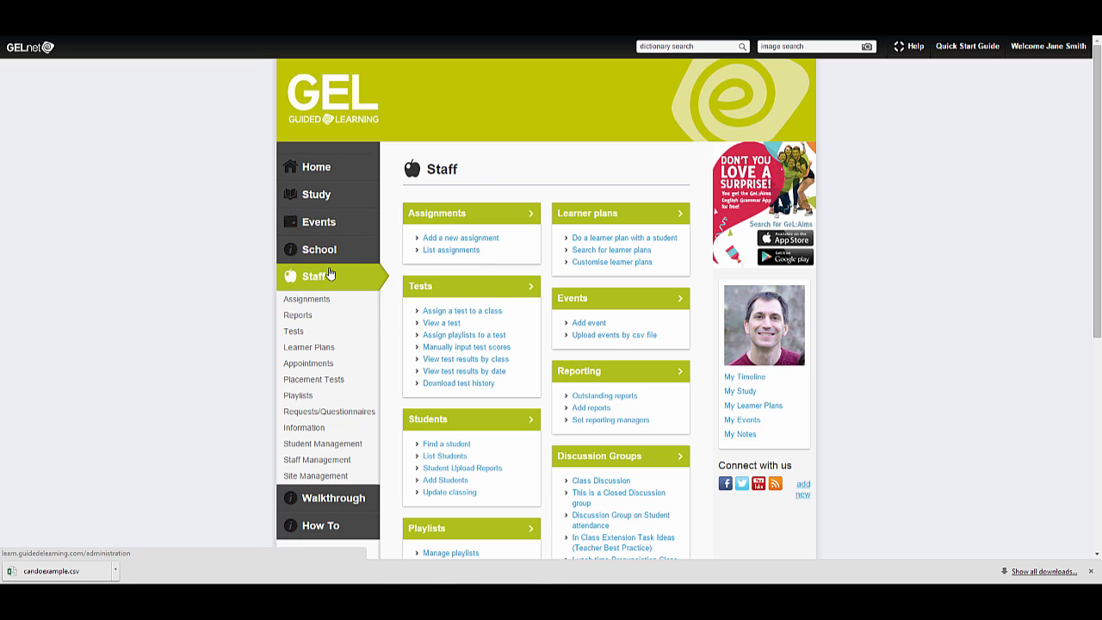
{"action": "left_click", "coordinate": [603, 245]}
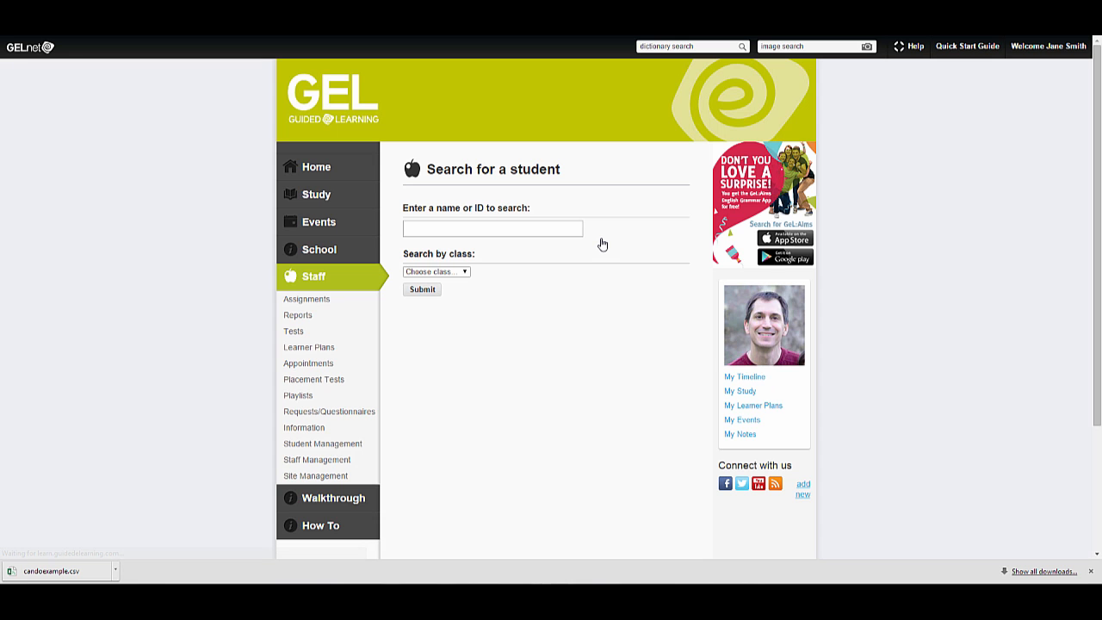
{"action": "left_click", "coordinate": [466, 273]}
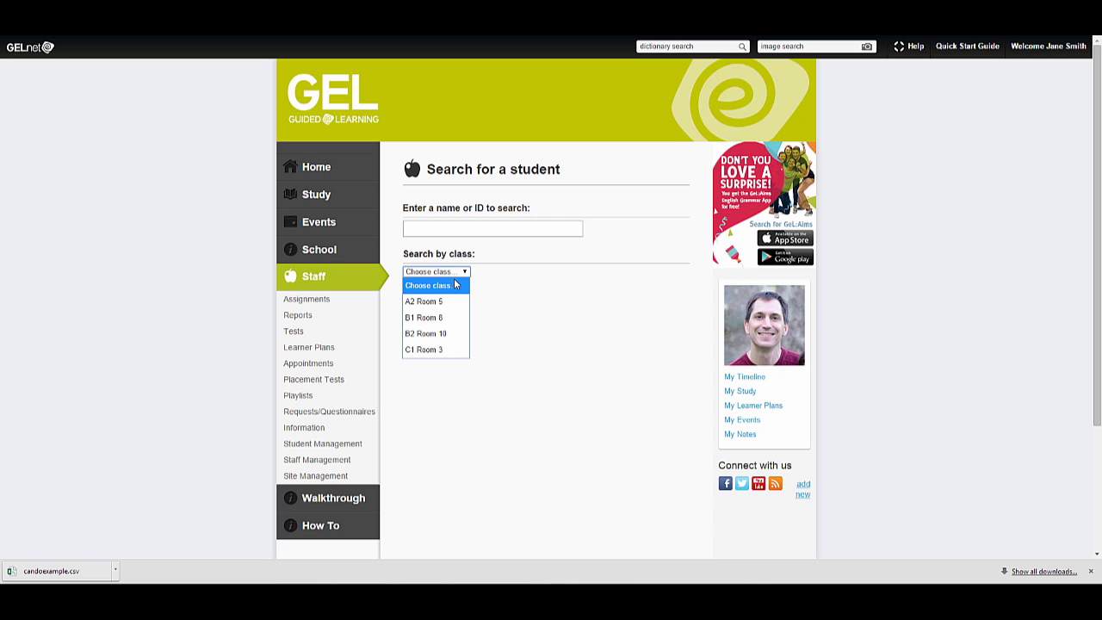
{"action": "left_click", "coordinate": [458, 334]}
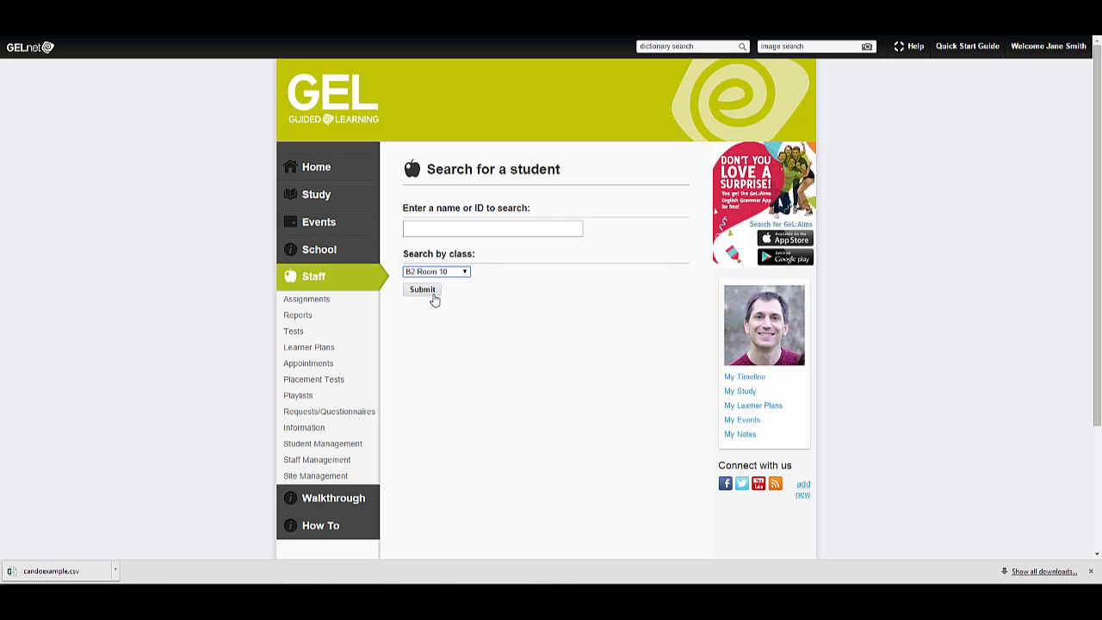
{"action": "left_click", "coordinate": [434, 297]}
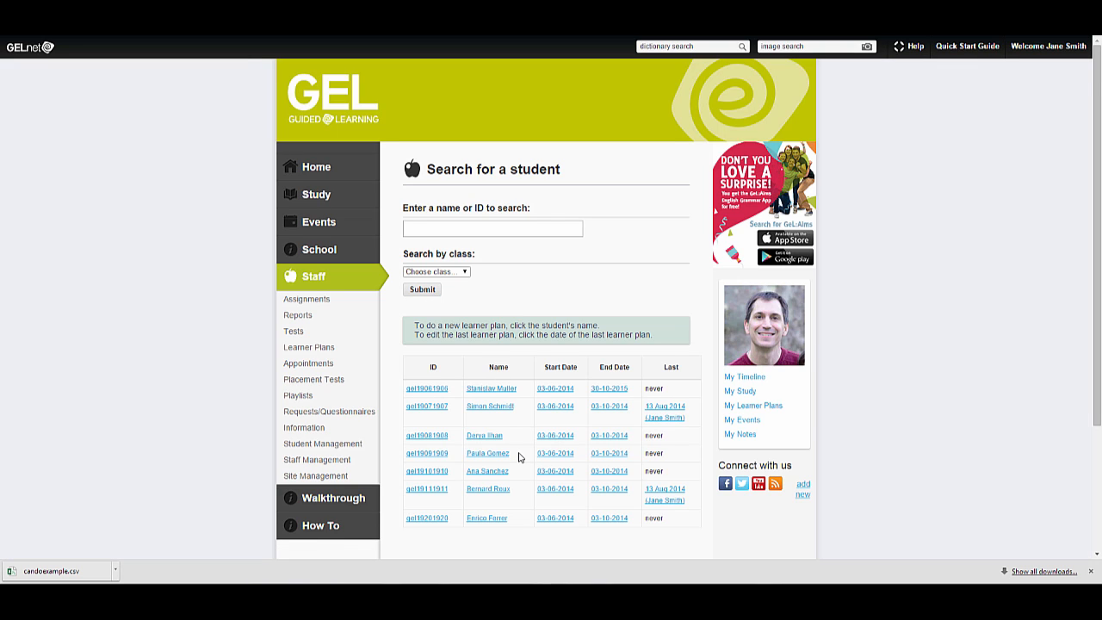
{"action": "scroll", "coordinate": [519, 458], "scroll_direction": "down", "scroll_amount": 1}
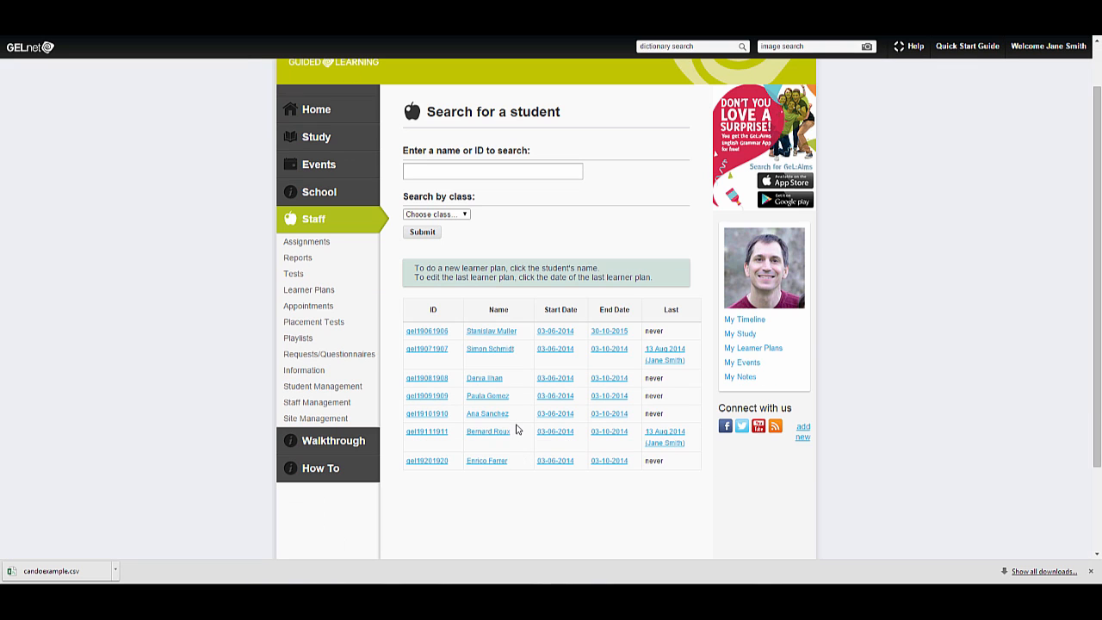
{"action": "left_click", "coordinate": [495, 399]}
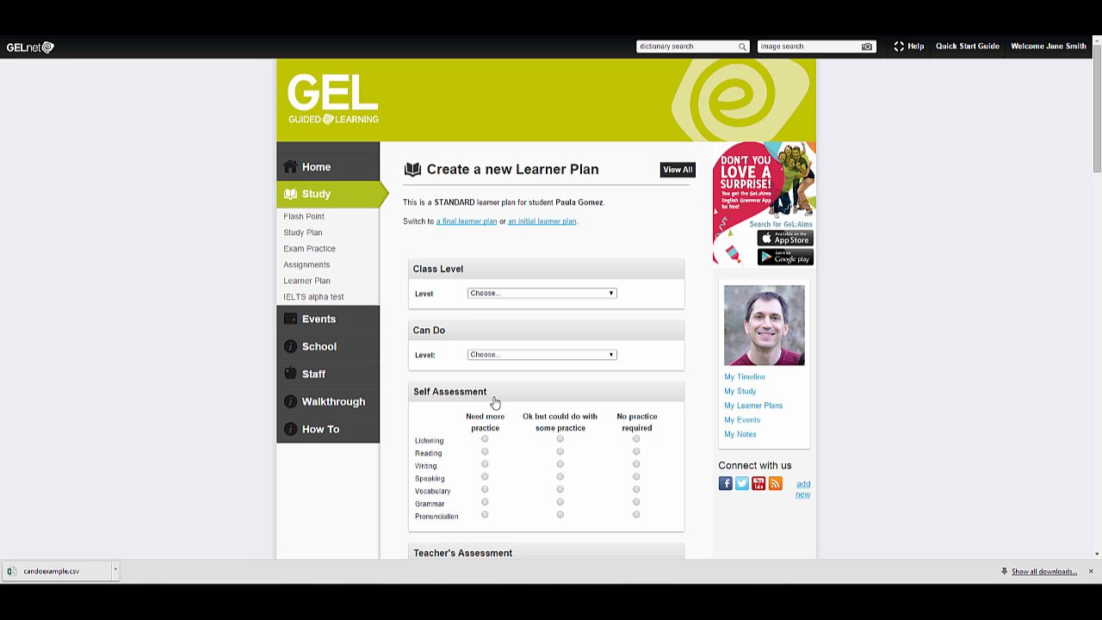
In the learner plan's teacher options for playlists, search for modals across all CEFR levels
{"action": "scroll", "coordinate": [495, 402], "scroll_direction": "down", "scroll_amount": 5}
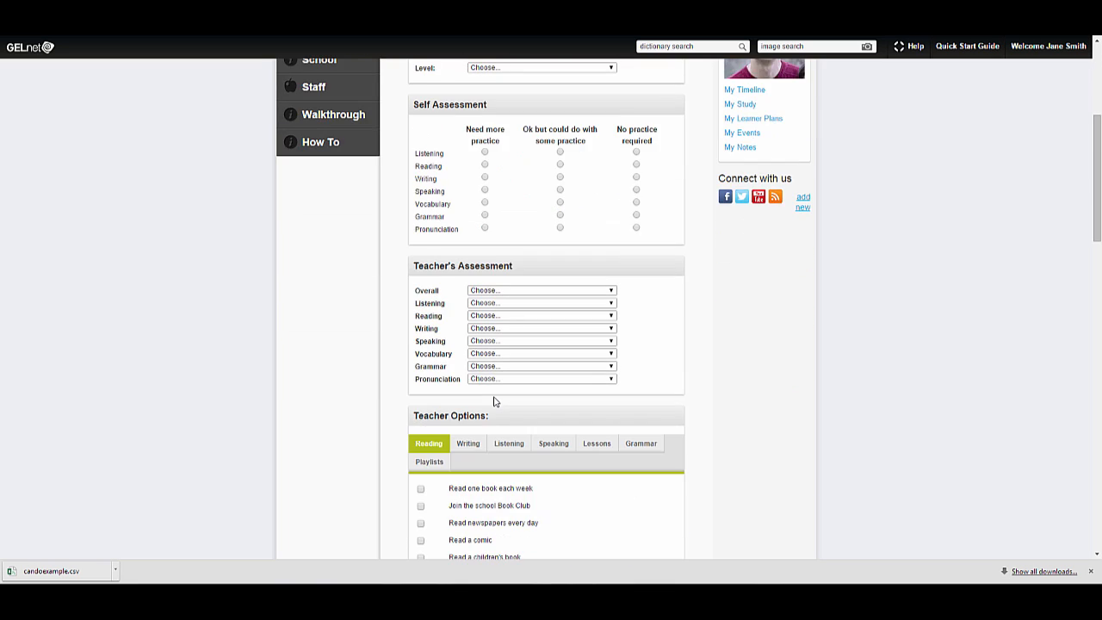
{"action": "scroll", "coordinate": [495, 402], "scroll_direction": "down", "scroll_amount": 6}
{"action": "scroll", "coordinate": [495, 397], "scroll_direction": "up", "scroll_amount": 2}
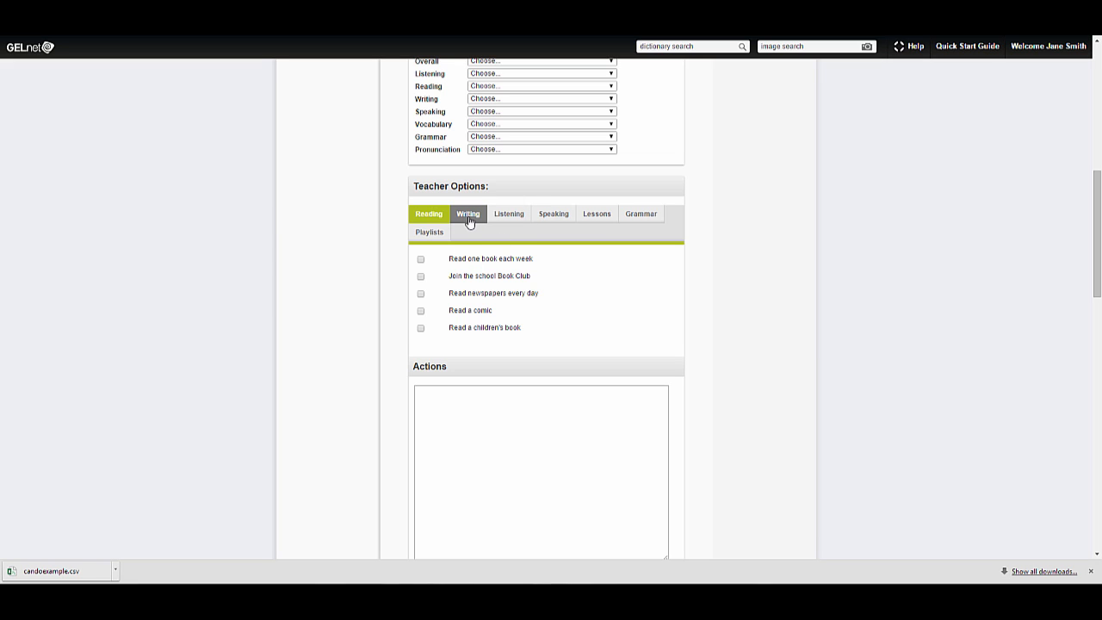
{"action": "left_click", "coordinate": [428, 236]}
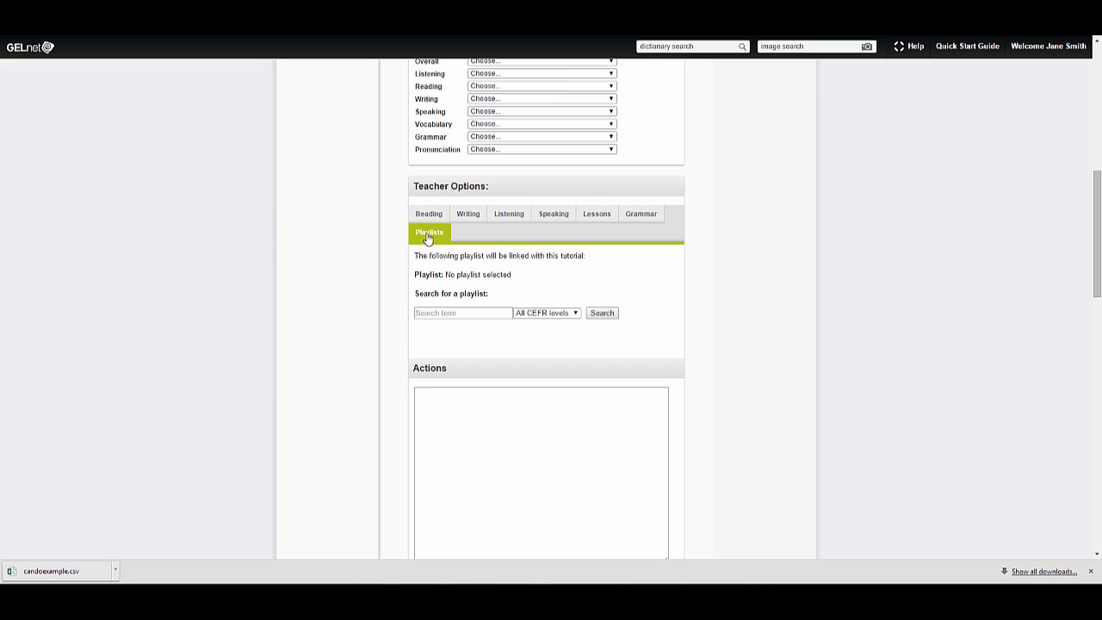
{"action": "left_click", "coordinate": [459, 315]}
{"action": "type", "text": "modals"}
{"action": "left_click", "coordinate": [604, 319]}
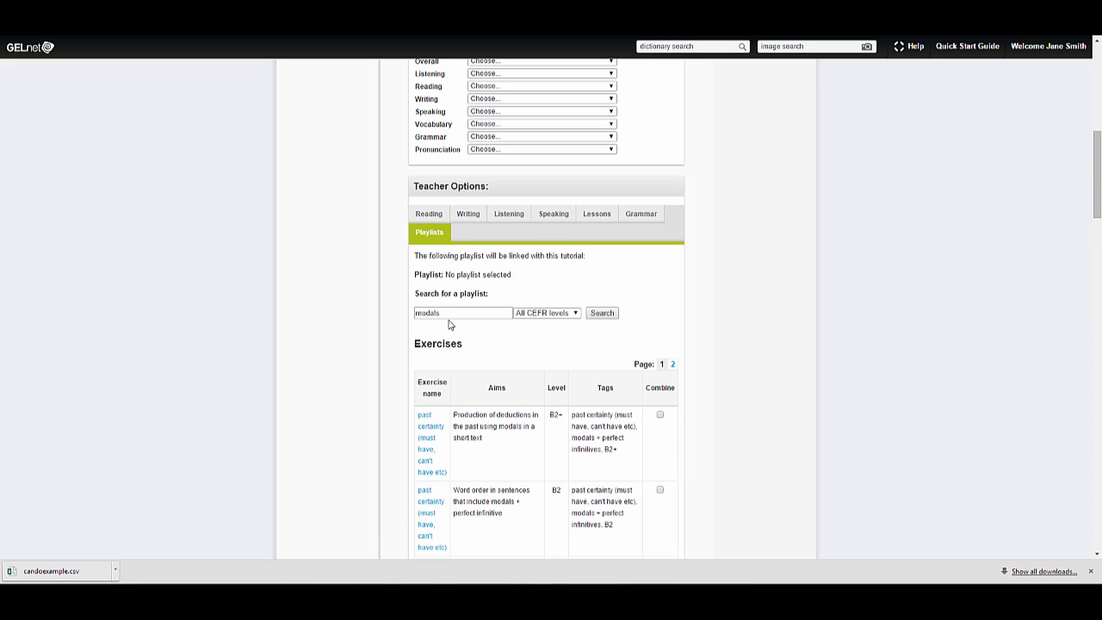
Search for present perfect instead and preview the A2 exercise on word order with present perfect / past simple
{"action": "left_click_drag", "start_coordinate": [448, 315], "coordinate": [402, 317]}
{"action": "type", "text": "present perfect"}
{"action": "left_click", "coordinate": [611, 315]}
{"action": "scroll", "coordinate": [590, 419], "scroll_direction": "down", "scroll_amount": 3}
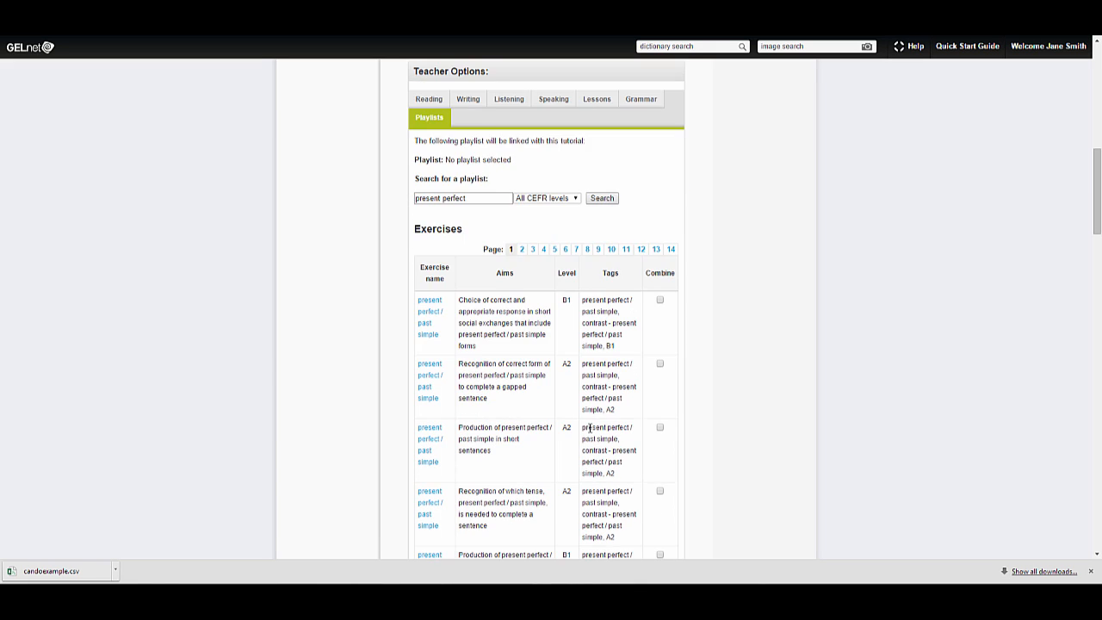
{"action": "left_click", "coordinate": [430, 525]}
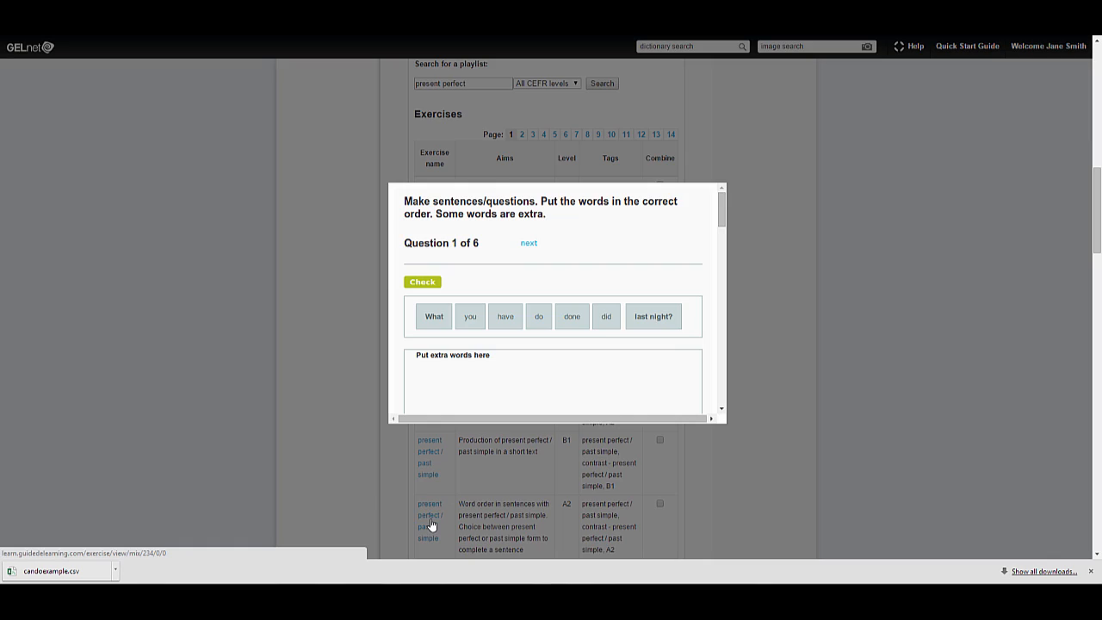
{"action": "left_click", "coordinate": [355, 468]}
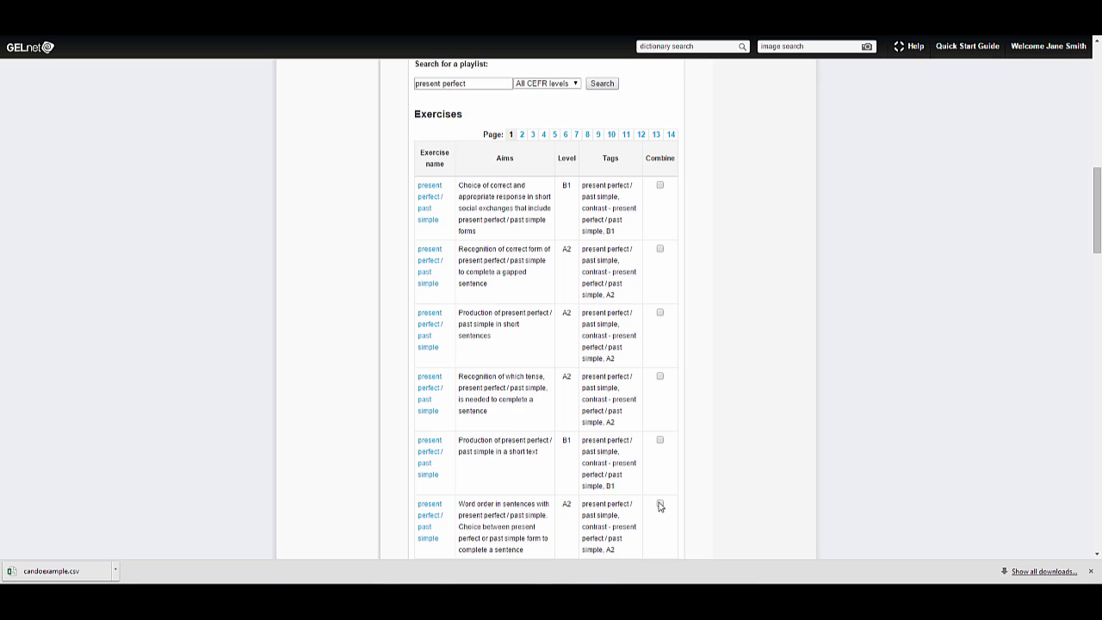
Combine the A2 tense-recognition exercise and the A2 gapped-sentence exercise on present perfect / past simple into a new playlist, previewing the latter
{"action": "scroll", "coordinate": [660, 505], "scroll_direction": "down", "scroll_amount": 4}
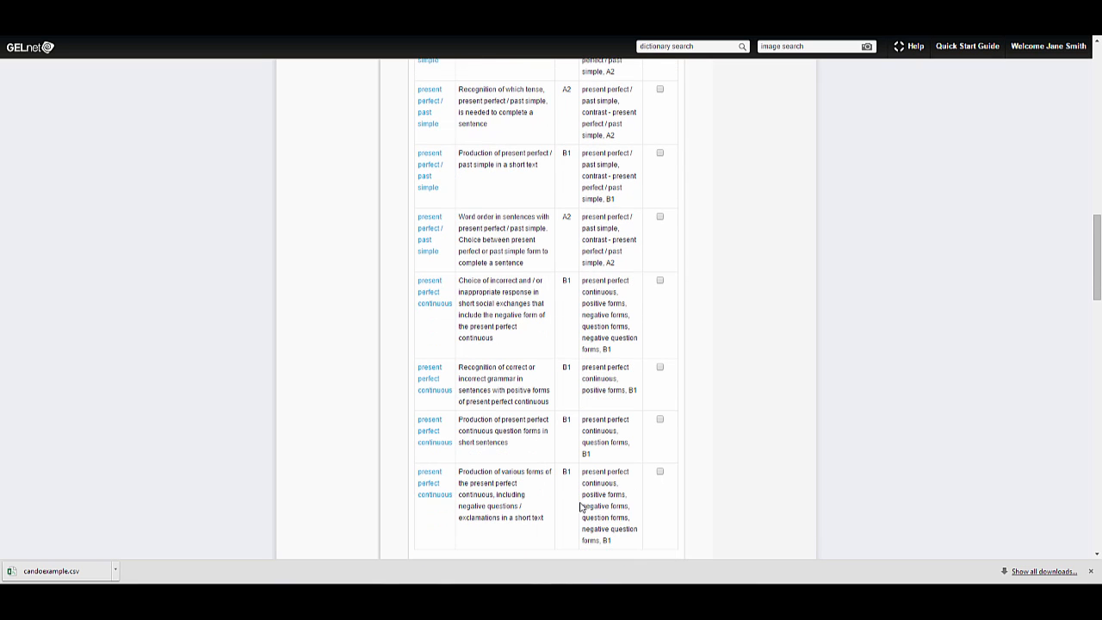
{"action": "scroll", "coordinate": [580, 507], "scroll_direction": "up", "scroll_amount": 3}
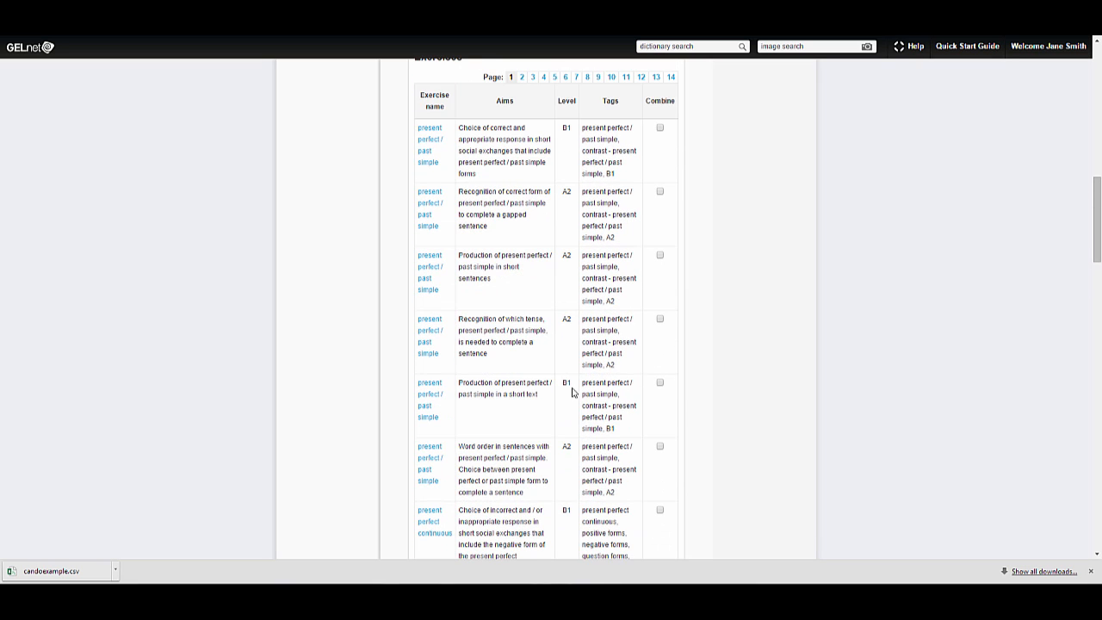
{"action": "left_click", "coordinate": [659, 319]}
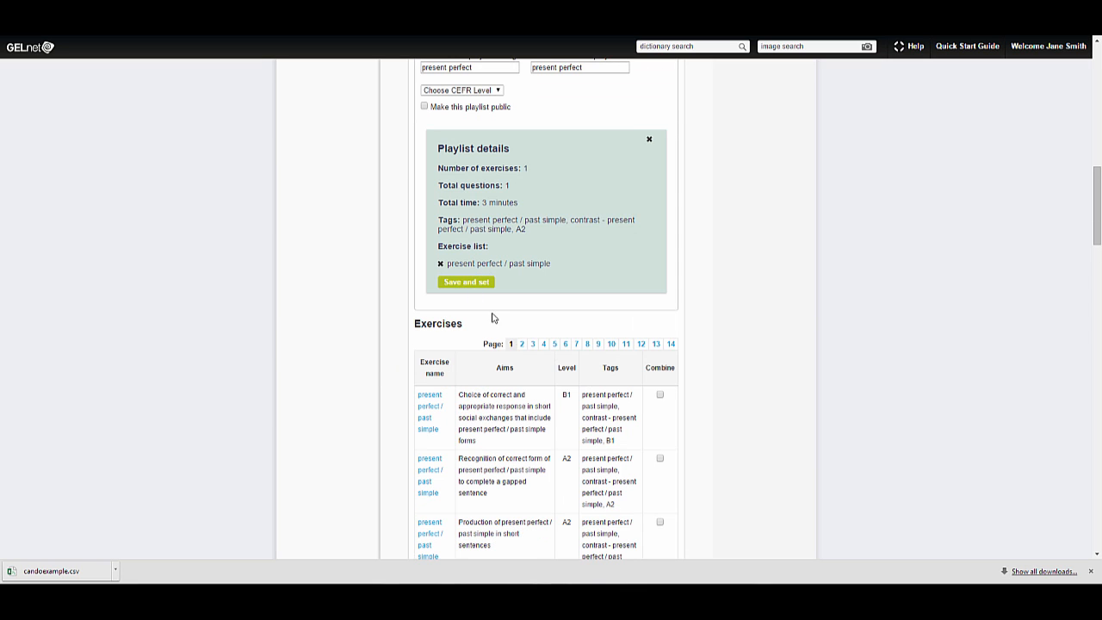
{"action": "left_click", "coordinate": [430, 478]}
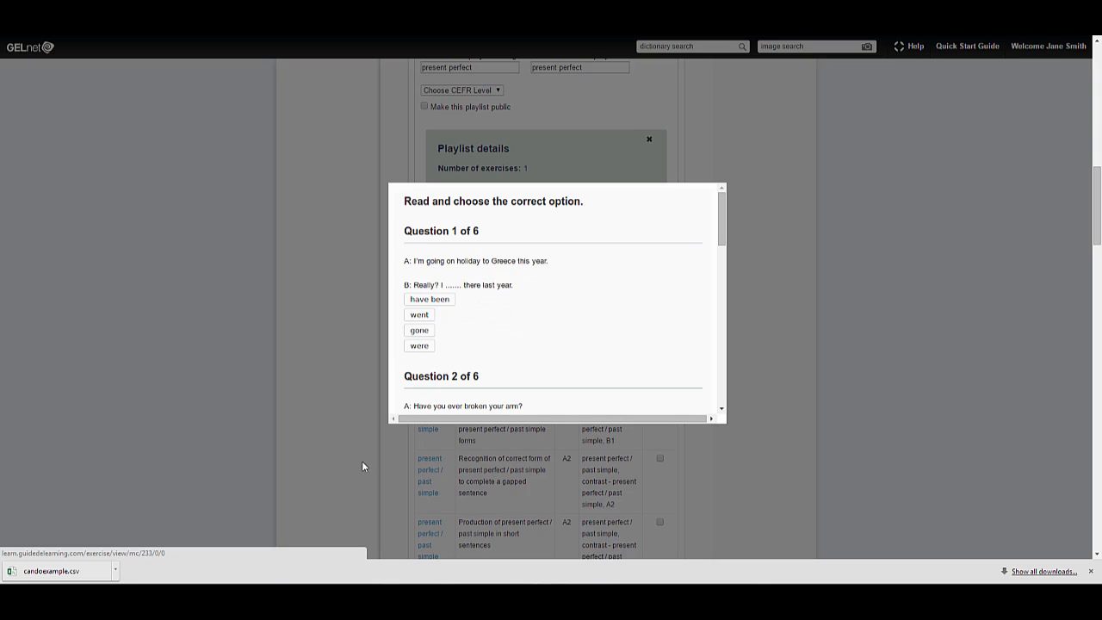
{"action": "left_click", "coordinate": [319, 454]}
{"action": "left_click", "coordinate": [661, 460]}
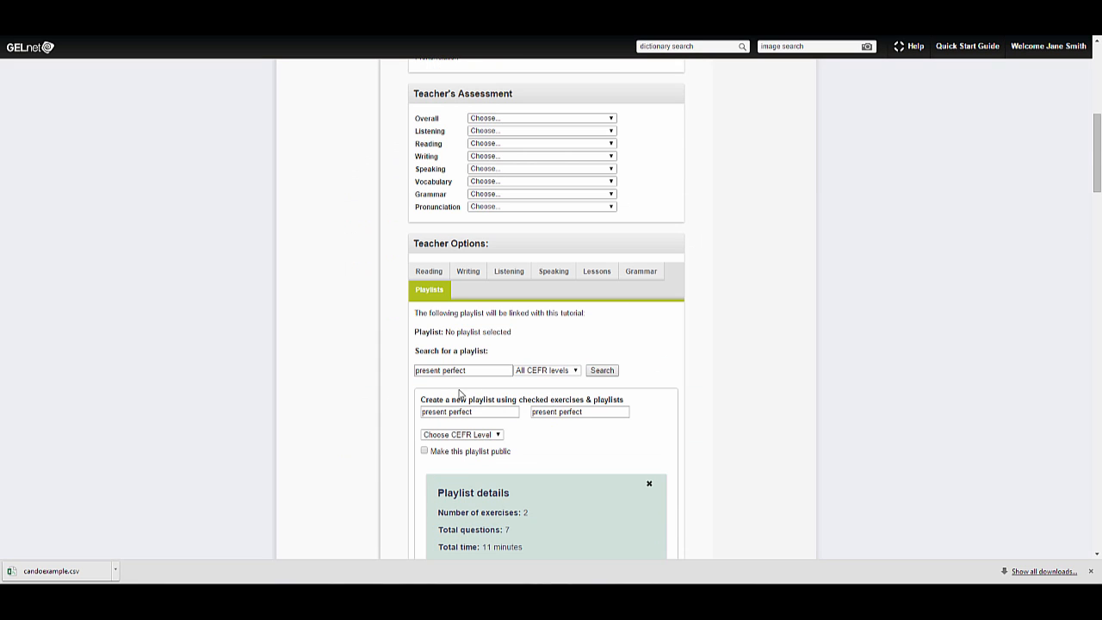
Replace the playlist search term with future and search across all CEFR levels
{"action": "left_click_drag", "start_coordinate": [474, 369], "coordinate": [387, 374]}
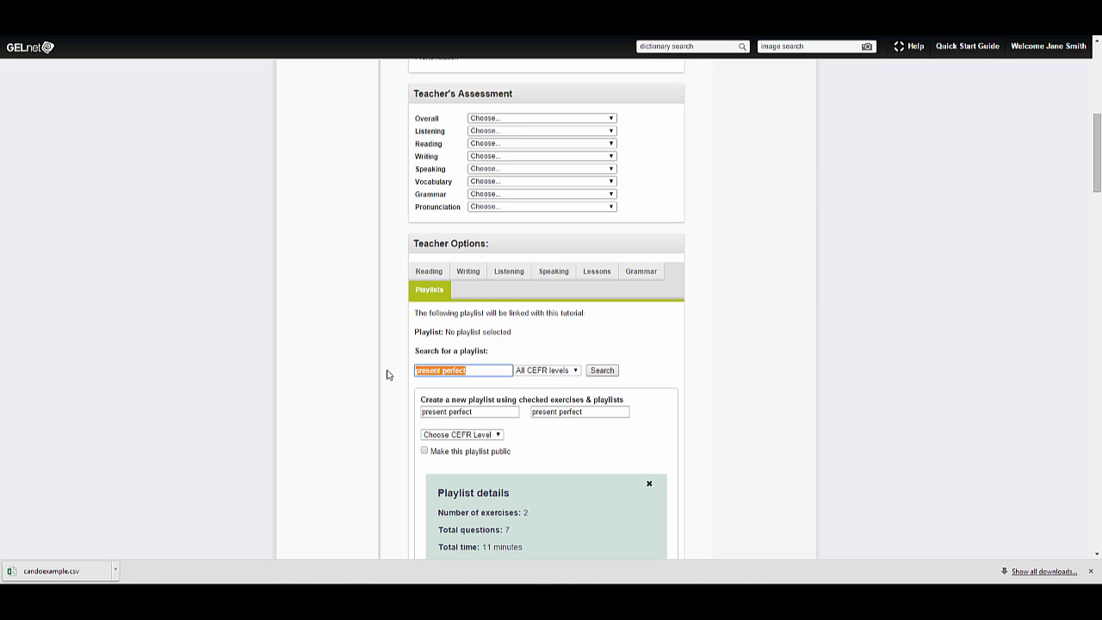
{"action": "type", "text": "f"}
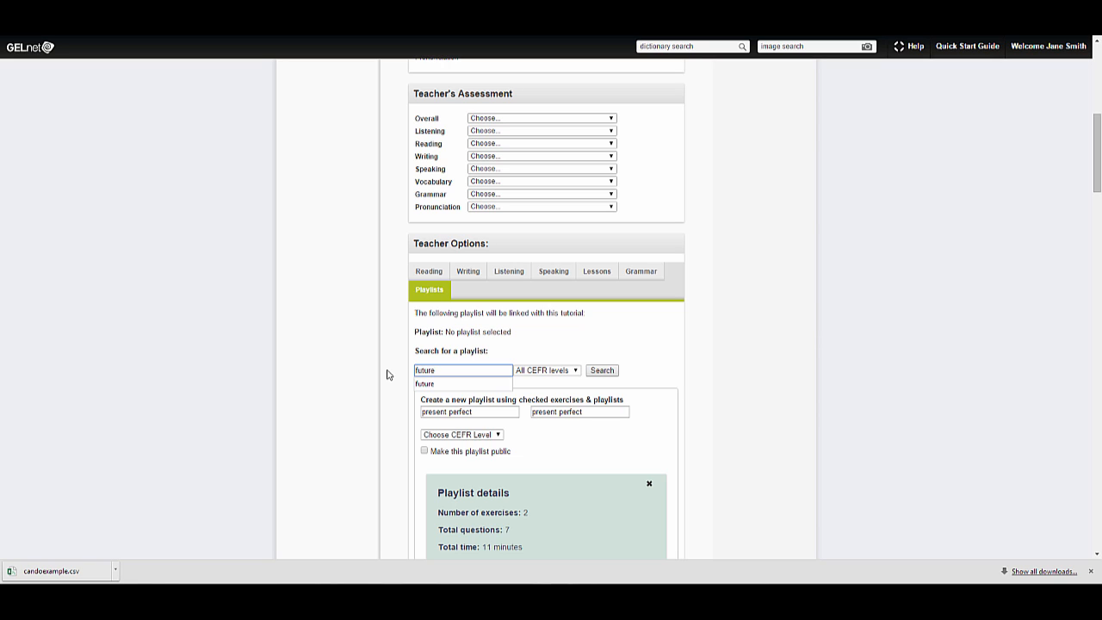
{"action": "type", "text": "uture"}
{"action": "left_click", "coordinate": [426, 384]}
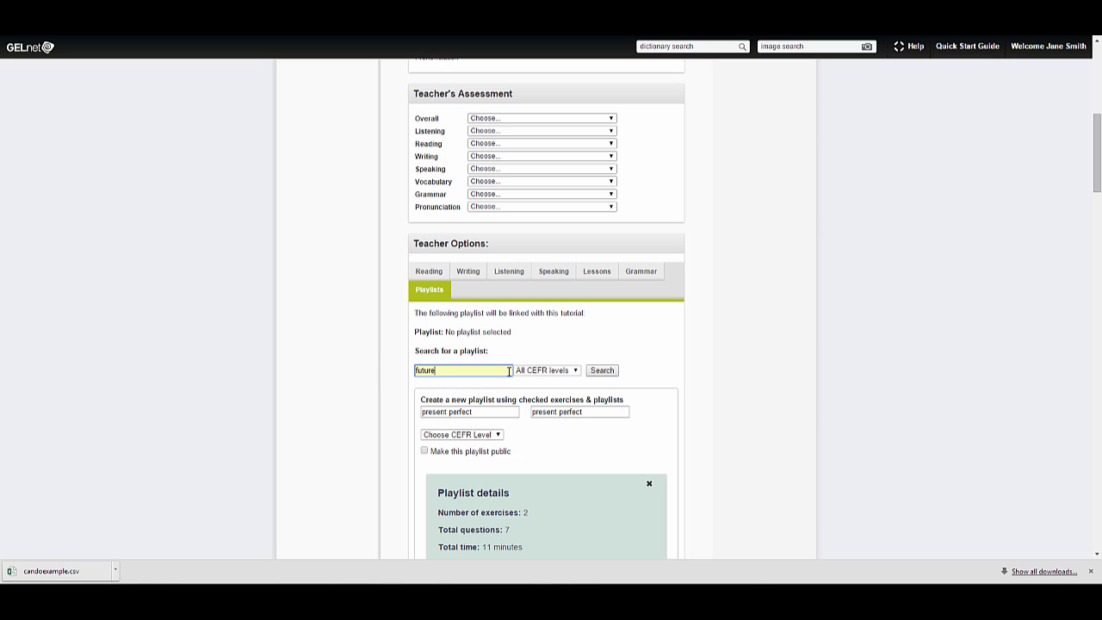
{"action": "left_click", "coordinate": [601, 371]}
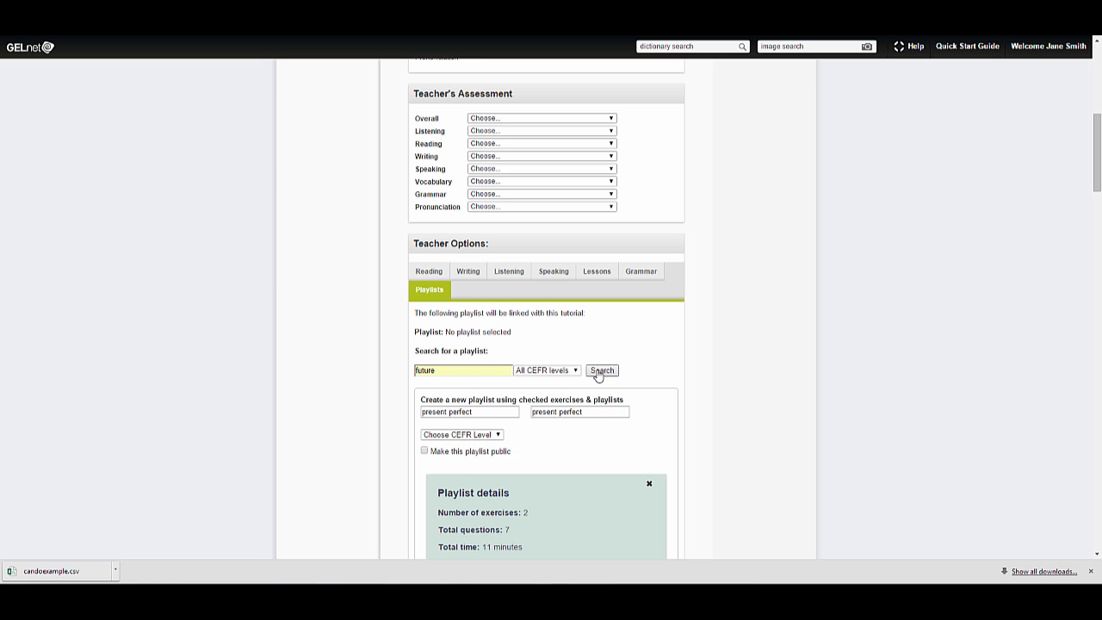
Preview the A2 exercise on word order in sentences with will and include it in the new playlist
{"action": "scroll", "coordinate": [637, 323], "scroll_direction": "down", "scroll_amount": 7}
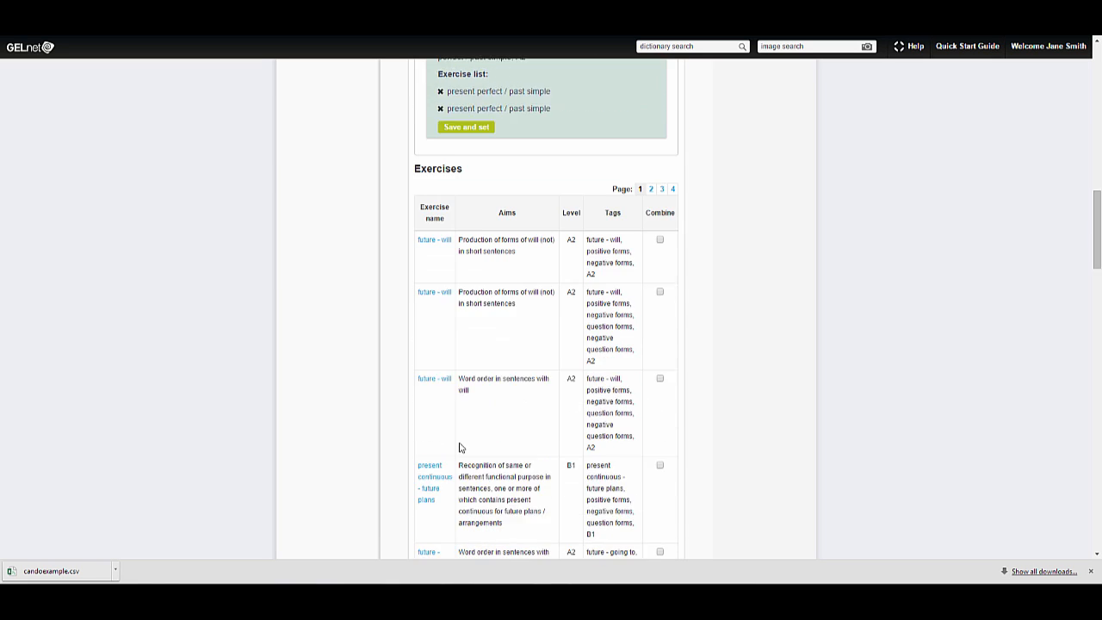
{"action": "scroll", "coordinate": [459, 447], "scroll_direction": "down", "scroll_amount": 1}
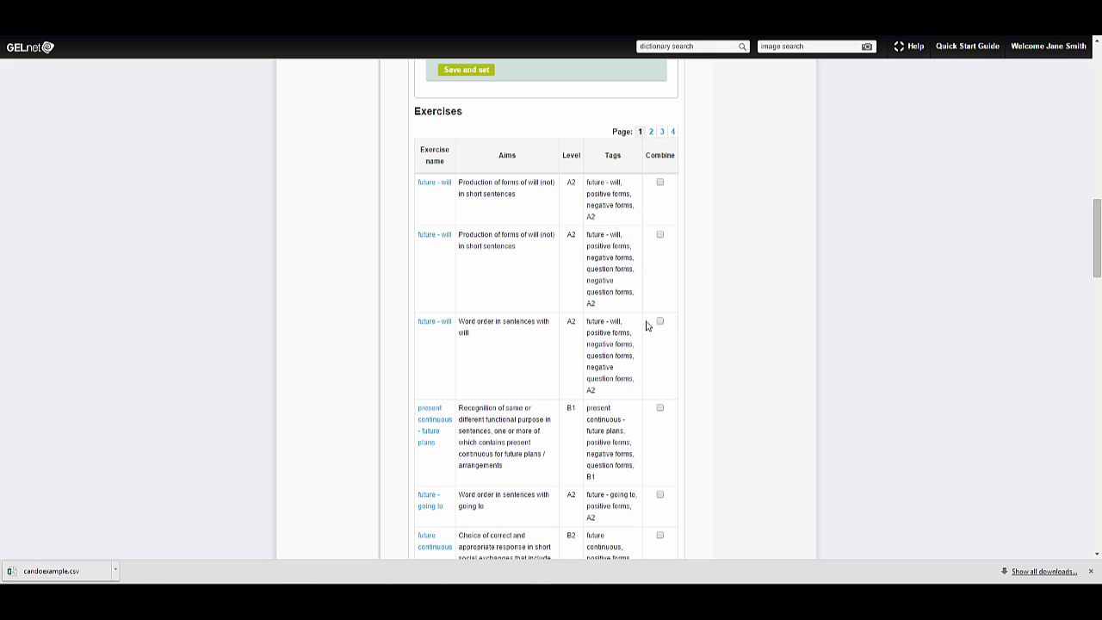
{"action": "left_click", "coordinate": [448, 331]}
{"action": "left_click", "coordinate": [341, 355]}
{"action": "left_click", "coordinate": [659, 322]}
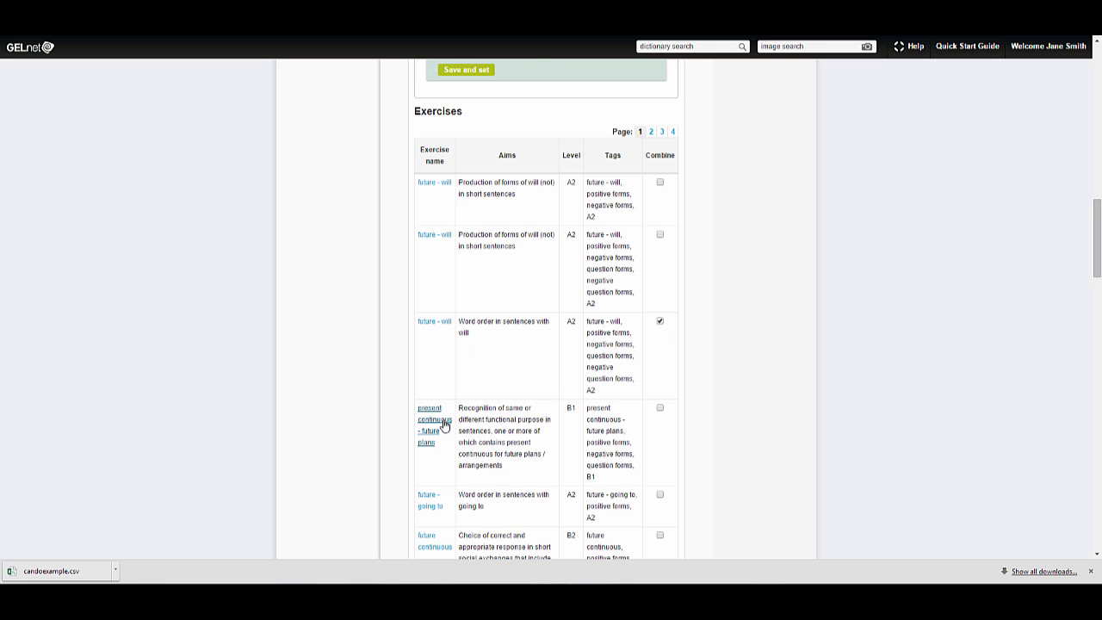
Set the new playlist's CEFR level to A2, then save it and set it for the learner plan
{"action": "scroll", "coordinate": [548, 357], "scroll_direction": "up", "scroll_amount": 3}
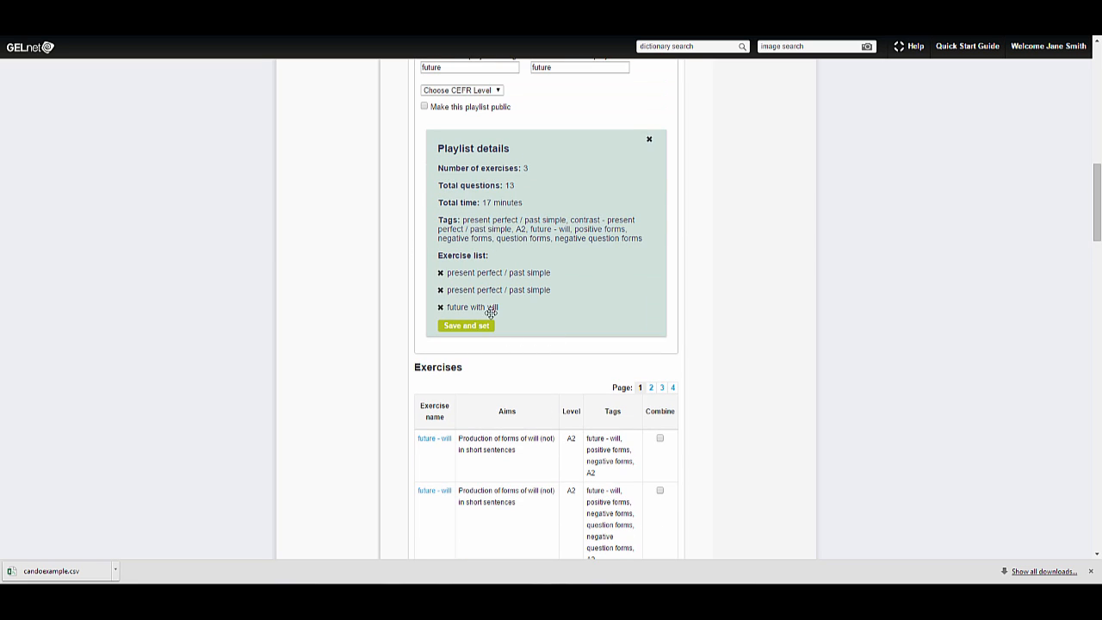
{"action": "scroll", "coordinate": [462, 307], "scroll_direction": "up", "scroll_amount": 2}
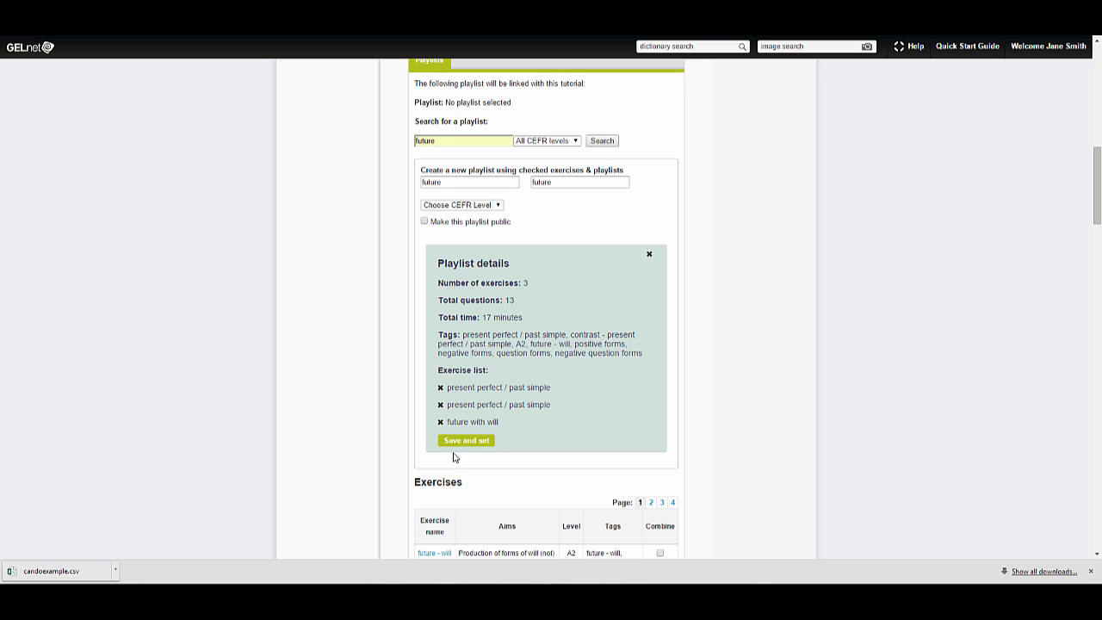
{"action": "scroll", "coordinate": [461, 449], "scroll_direction": "up", "scroll_amount": 1}
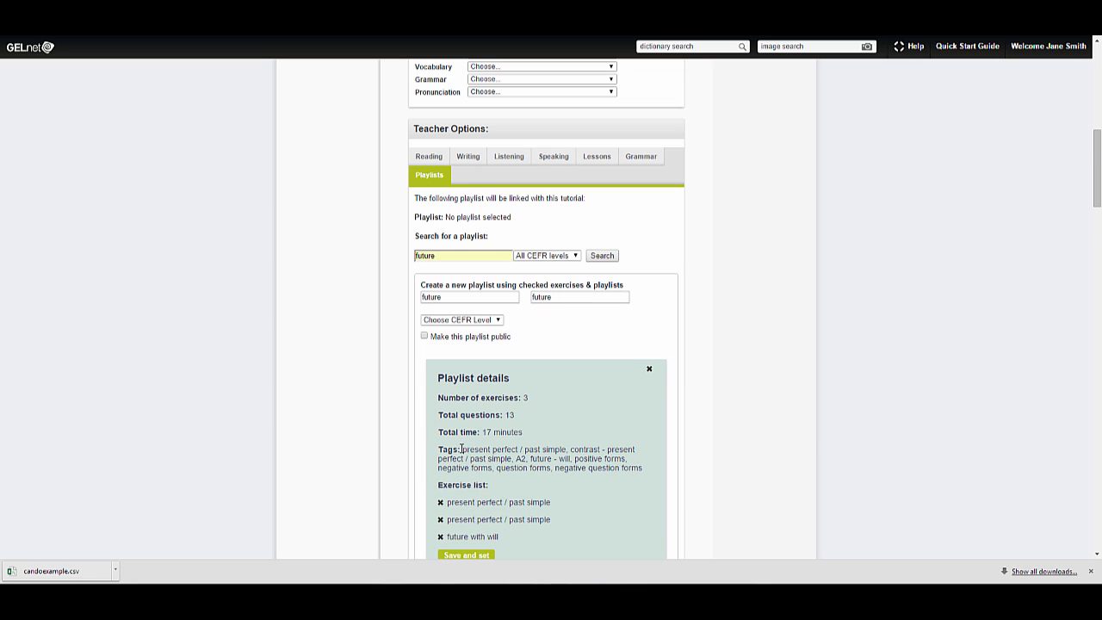
{"action": "left_click", "coordinate": [497, 321]}
{"action": "left_click", "coordinate": [463, 393]}
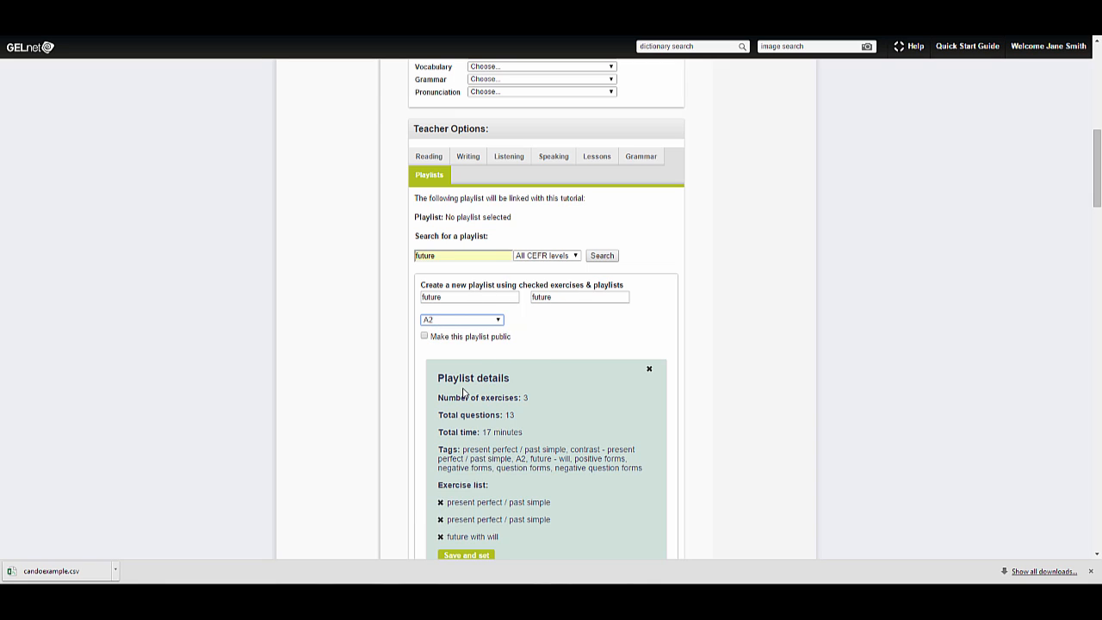
{"action": "scroll", "coordinate": [540, 444], "scroll_direction": "down", "scroll_amount": 2}
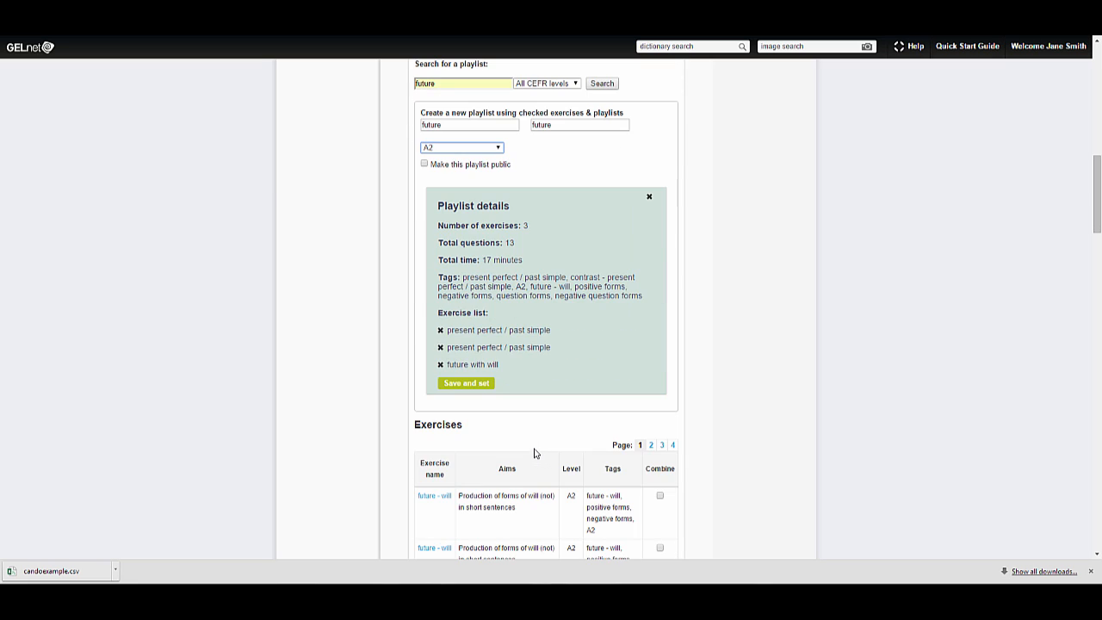
{"action": "left_click", "coordinate": [470, 388]}
{"action": "scroll", "coordinate": [470, 390], "scroll_direction": "up", "scroll_amount": 10}
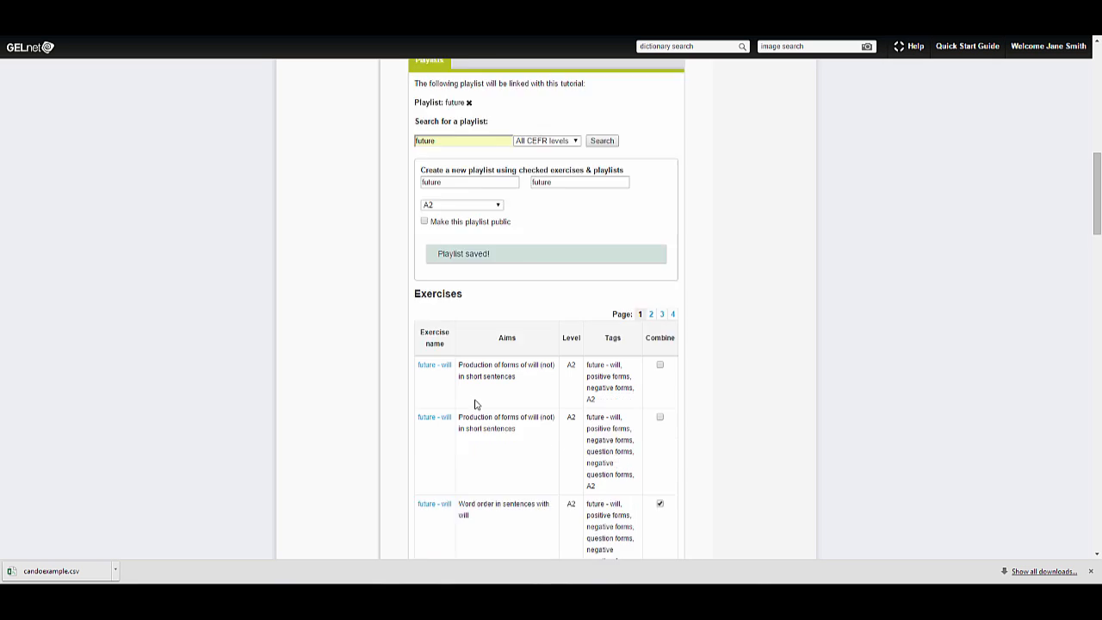
{"action": "scroll", "coordinate": [475, 413], "scroll_direction": "up", "scroll_amount": 2}
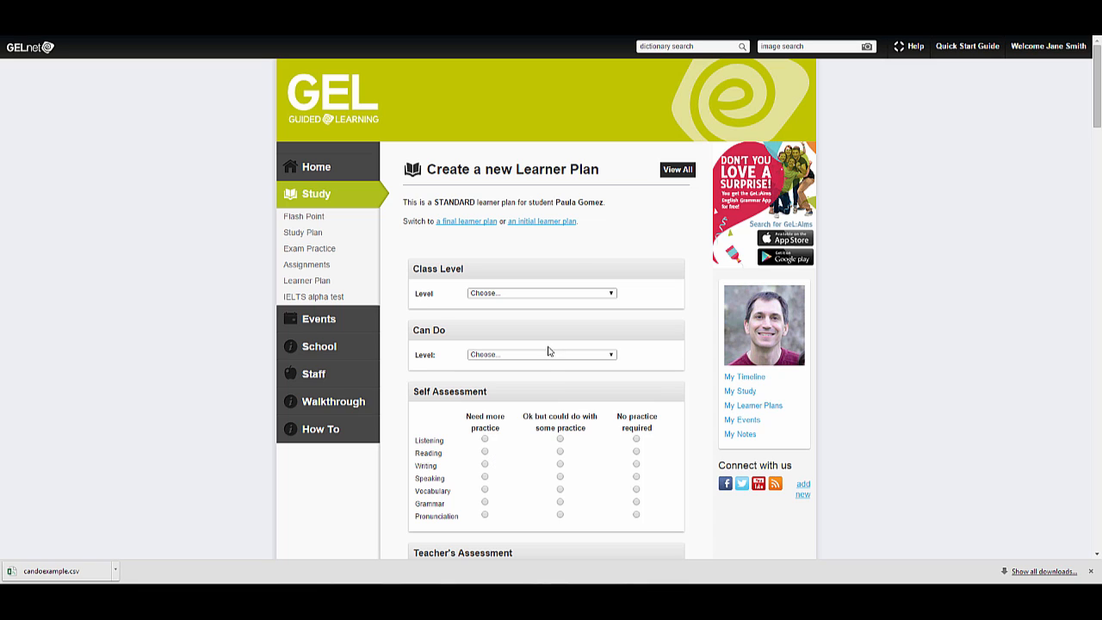
Set the learner plan's Can Do level to B1 - intermediate and view the rating options for its first two writing statements
{"action": "left_click", "coordinate": [614, 356]}
{"action": "left_click", "coordinate": [577, 415]}
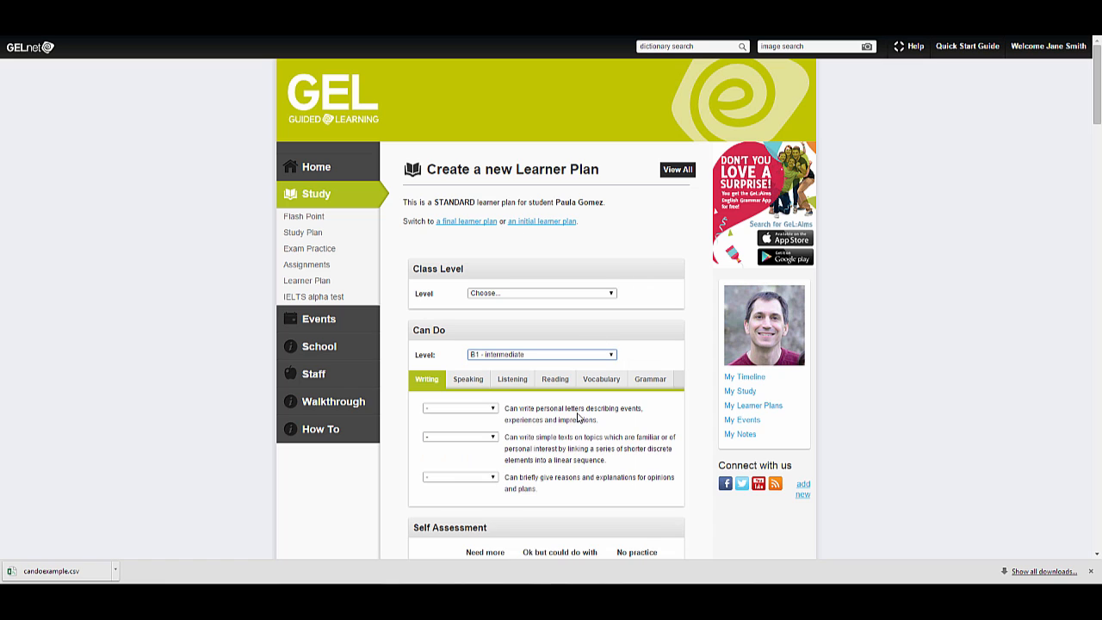
{"action": "left_click", "coordinate": [493, 410]}
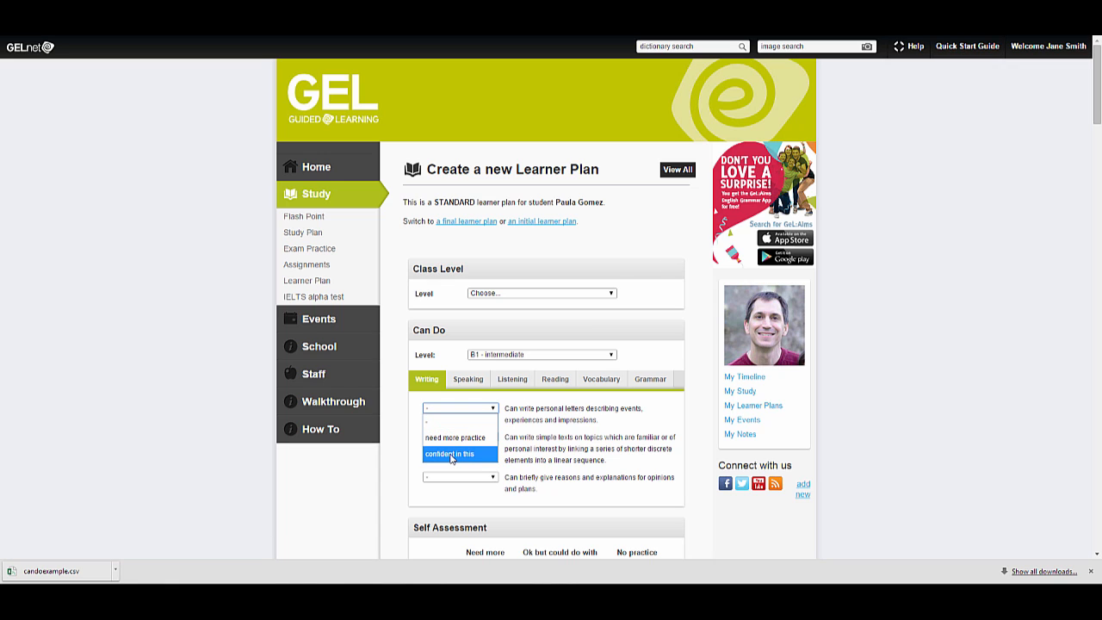
{"action": "left_click", "coordinate": [701, 474]}
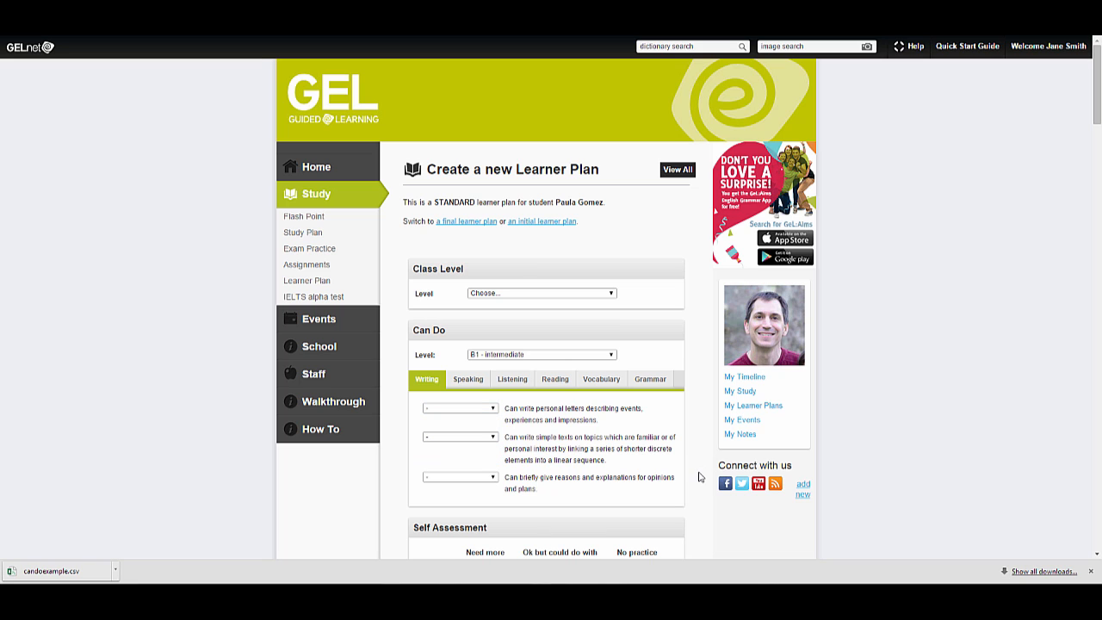
{"action": "scroll", "coordinate": [698, 481], "scroll_direction": "down", "scroll_amount": 1}
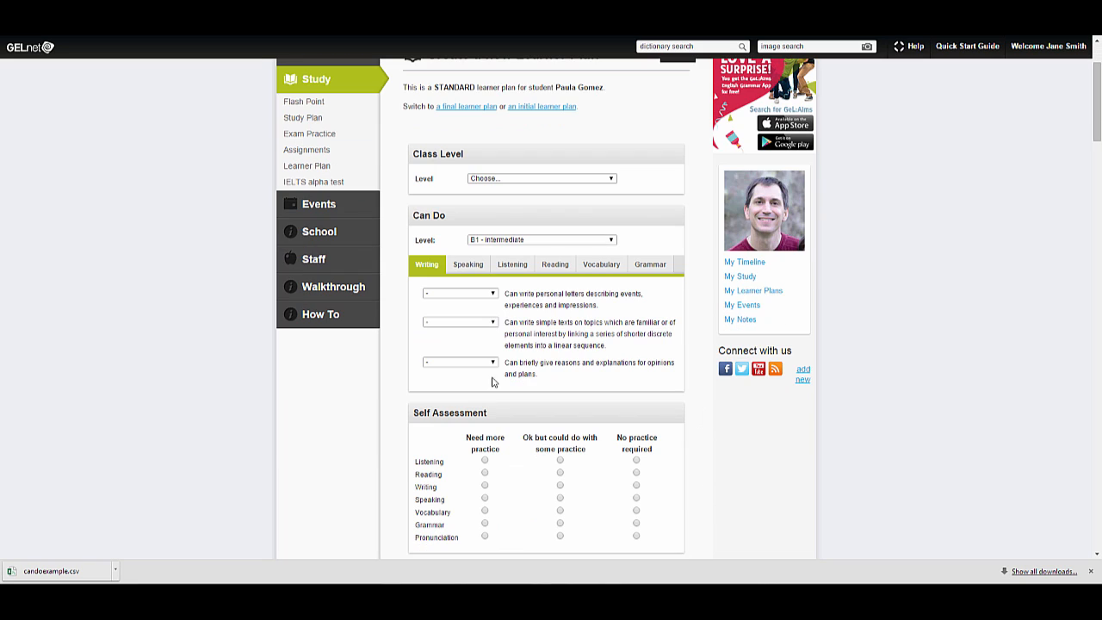
{"action": "left_click", "coordinate": [493, 322]}
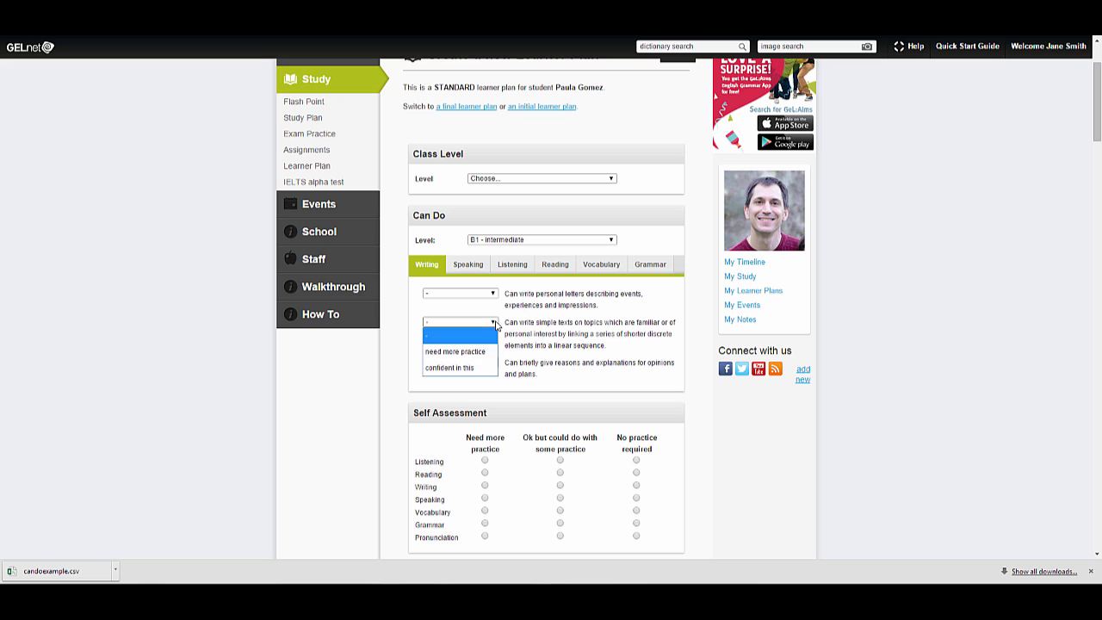
{"action": "left_click", "coordinate": [700, 371]}
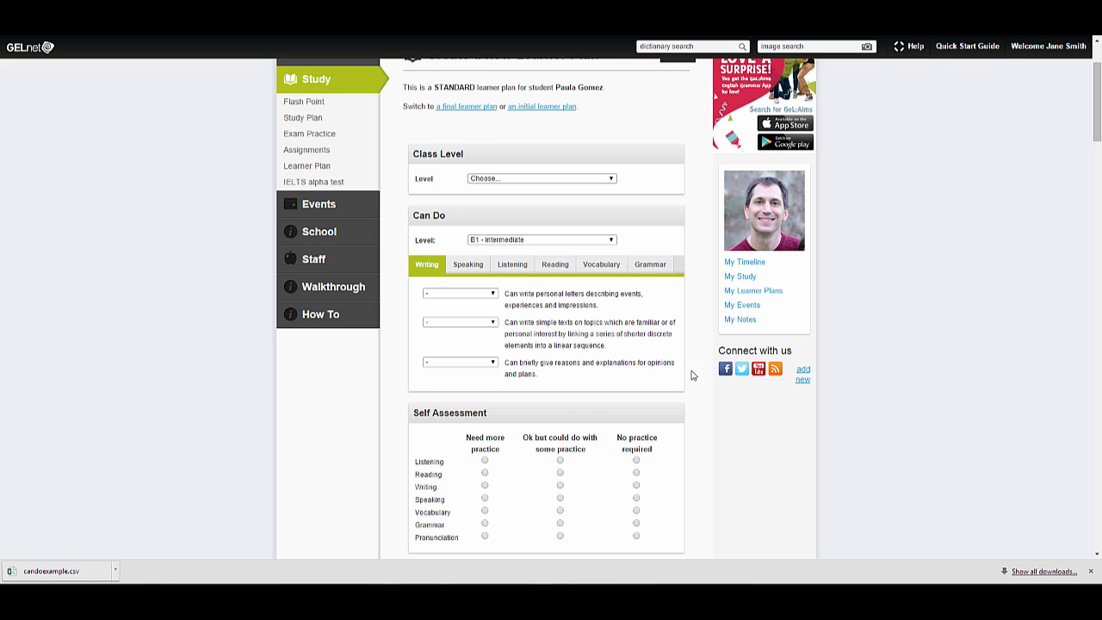
Review the learner plan's self assessment, teacher's assessment and linked playlist sections, including the exercise list
{"action": "scroll", "coordinate": [689, 416], "scroll_direction": "down", "scroll_amount": 3}
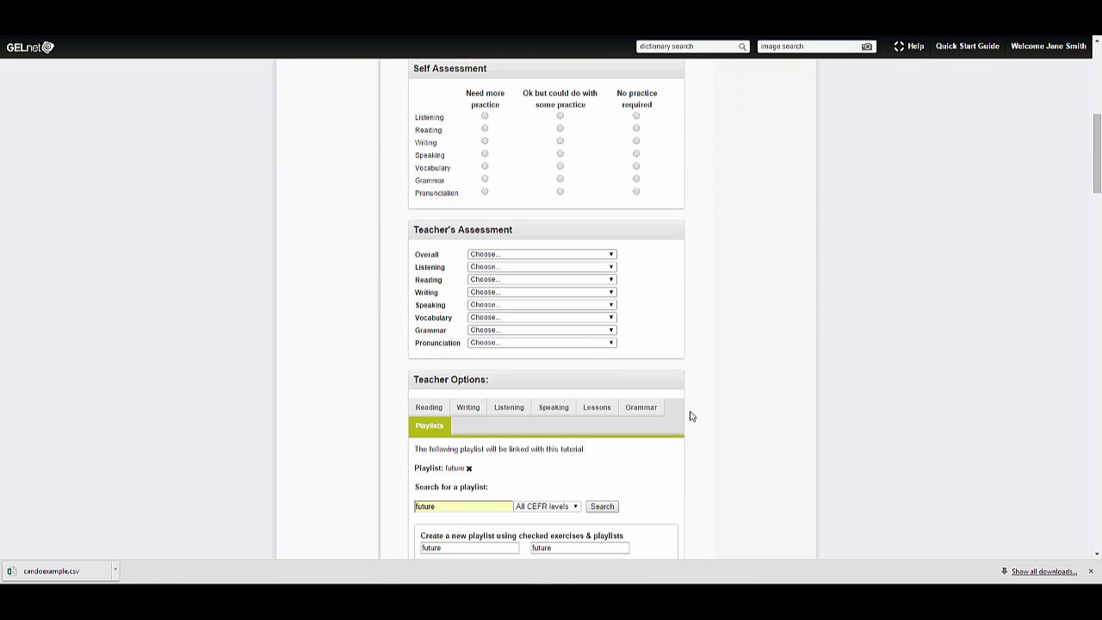
{"action": "scroll", "coordinate": [690, 416], "scroll_direction": "down", "scroll_amount": 2}
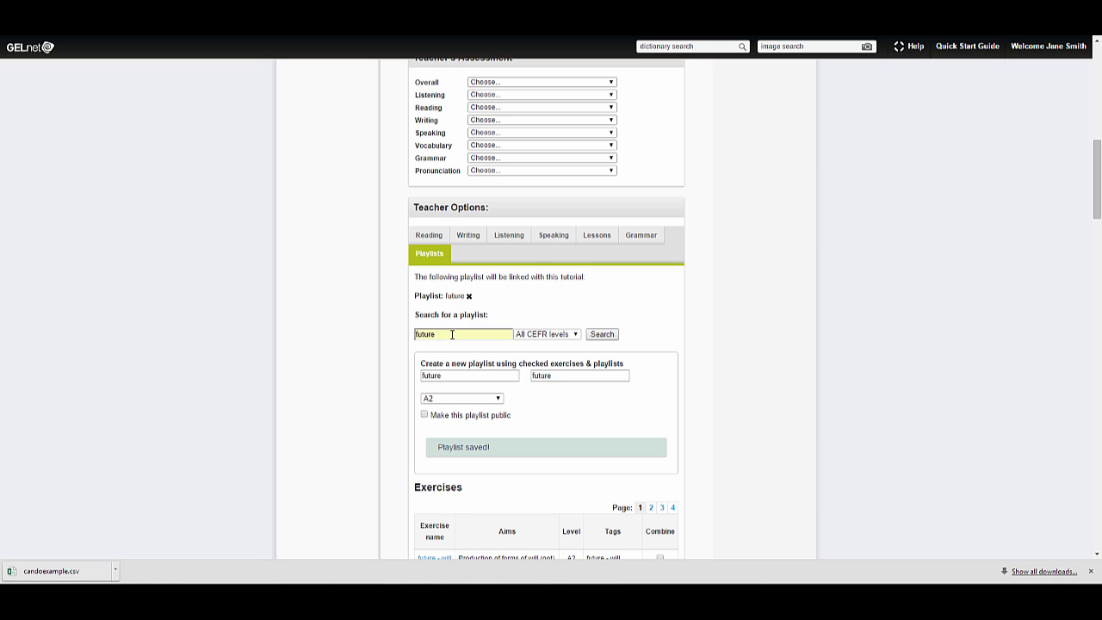
{"action": "scroll", "coordinate": [505, 423], "scroll_direction": "down", "scroll_amount": 3}
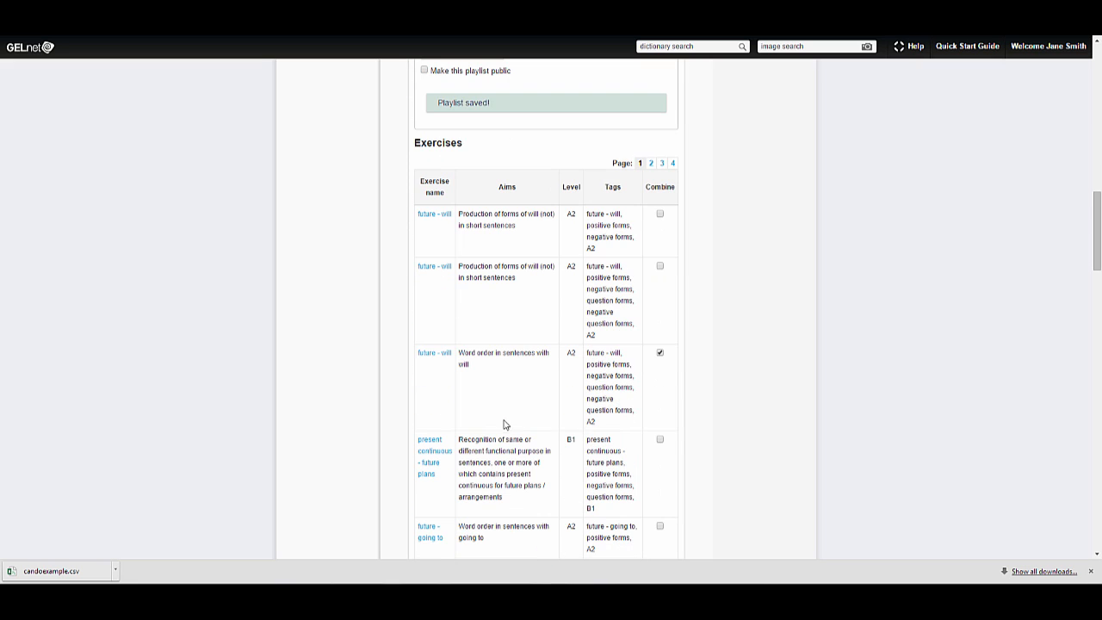
{"action": "scroll", "coordinate": [448, 421], "scroll_direction": "up", "scroll_amount": 1}
{"action": "scroll", "coordinate": [448, 421], "scroll_direction": "up", "scroll_amount": 2}
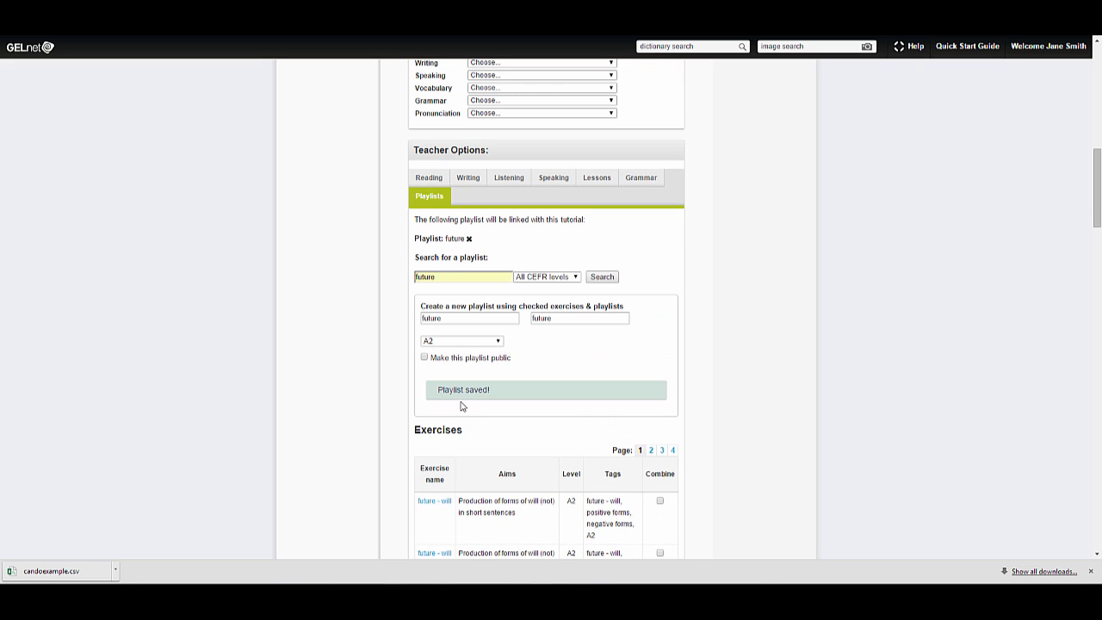
{"action": "scroll", "coordinate": [465, 414], "scroll_direction": "up", "scroll_amount": 9}
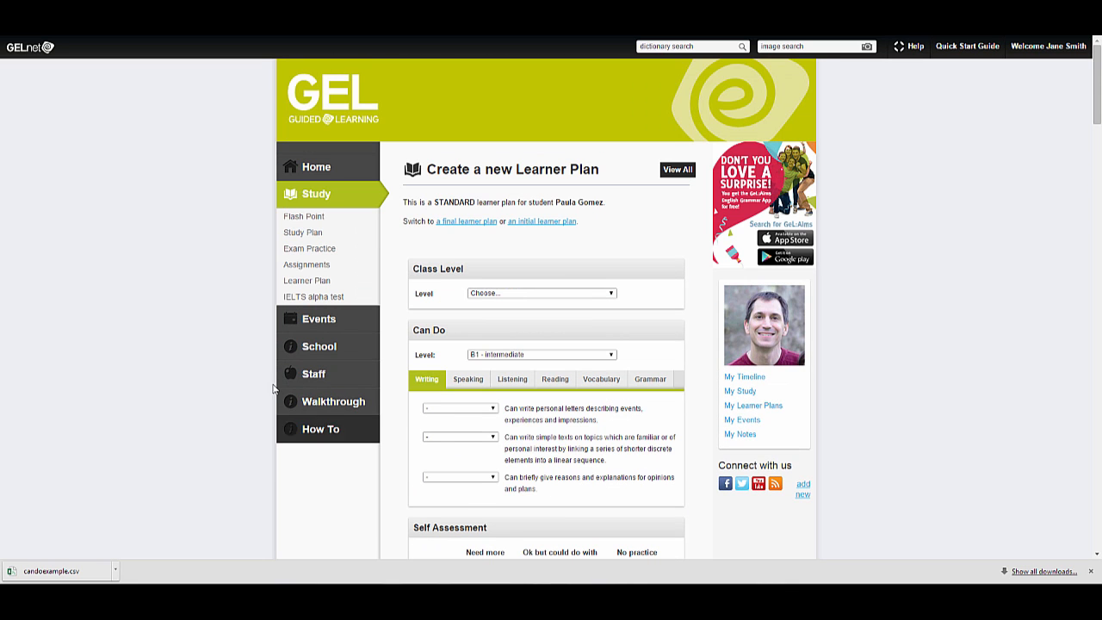
Open the staff page for assigning playlists to a test and choose the Placement Test
{"action": "left_click", "coordinate": [315, 378]}
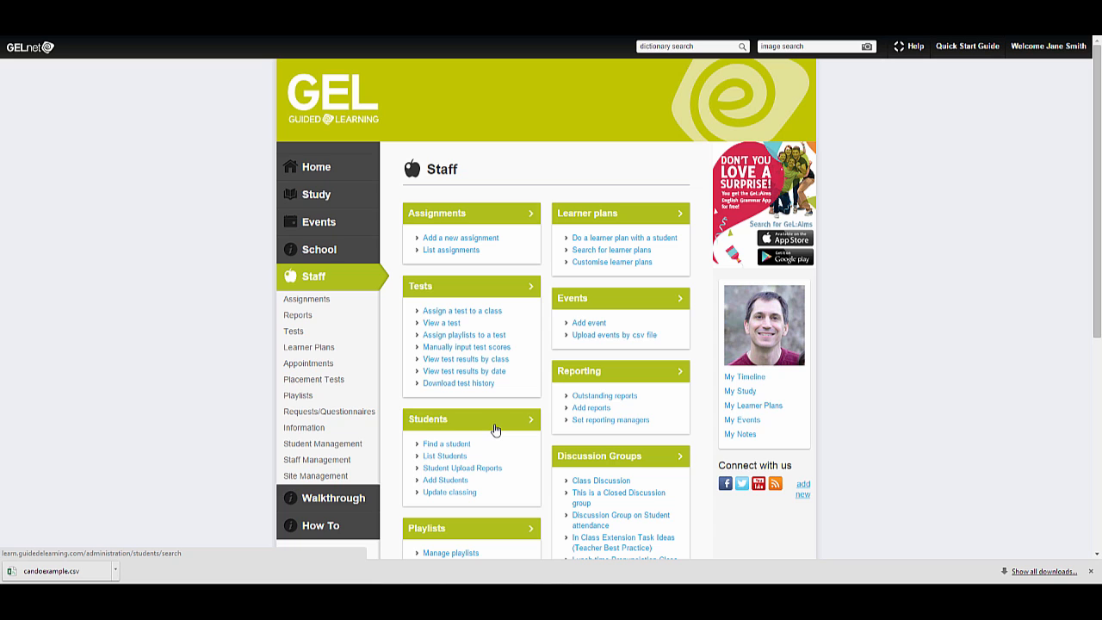
{"action": "left_click", "coordinate": [452, 342]}
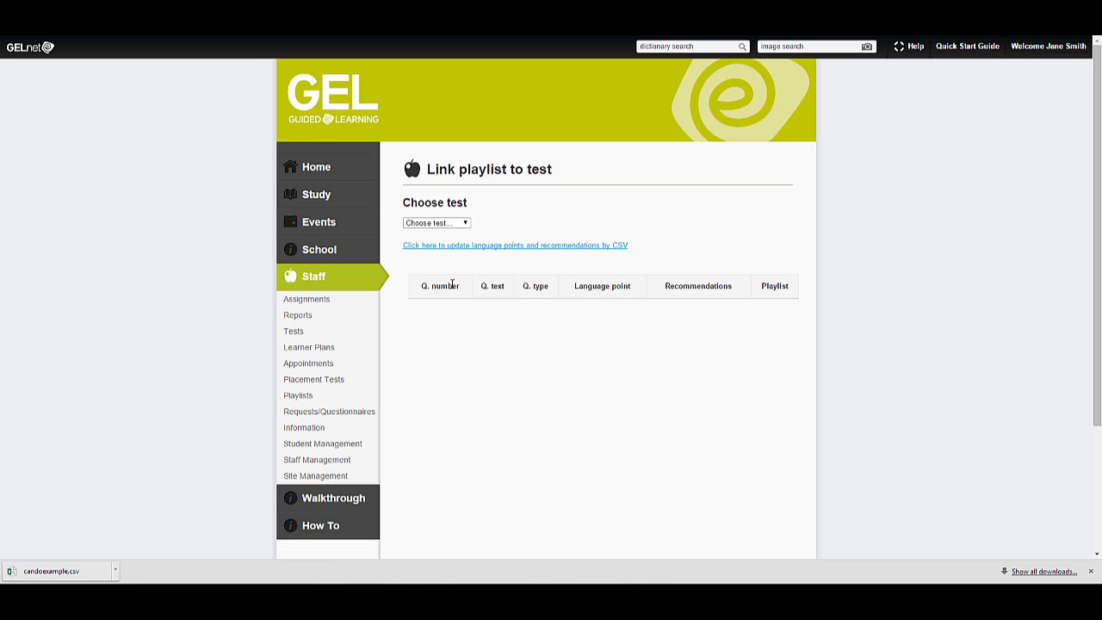
{"action": "left_click", "coordinate": [465, 224]}
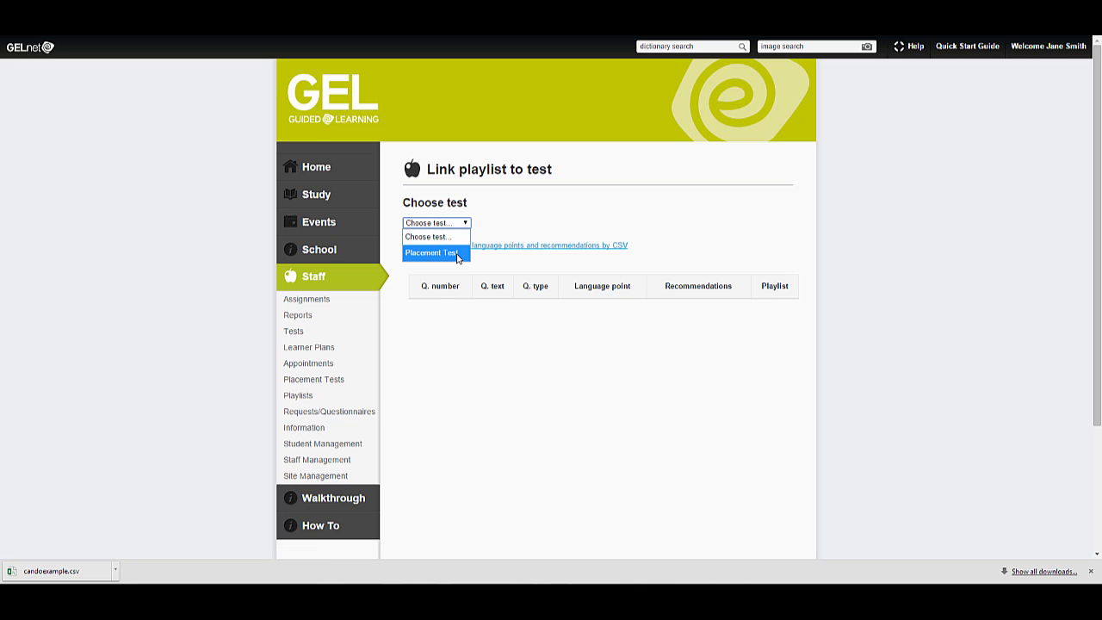
{"action": "left_click", "coordinate": [457, 253]}
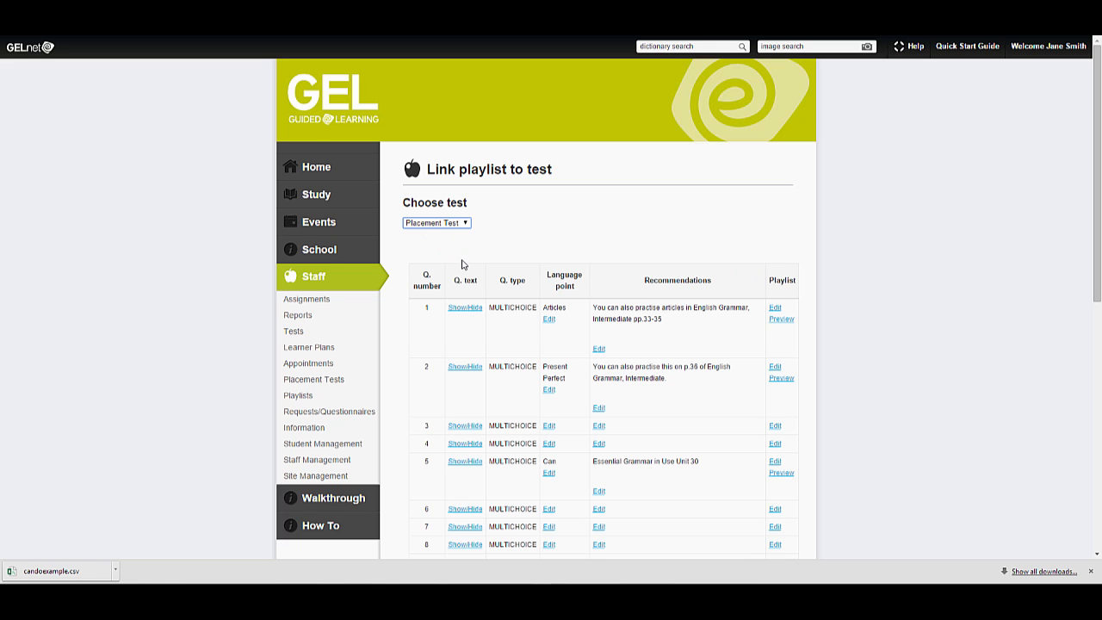
Show the text of placement test question 3, read it and hide it again
{"action": "scroll", "coordinate": [591, 466], "scroll_direction": "down", "scroll_amount": 1}
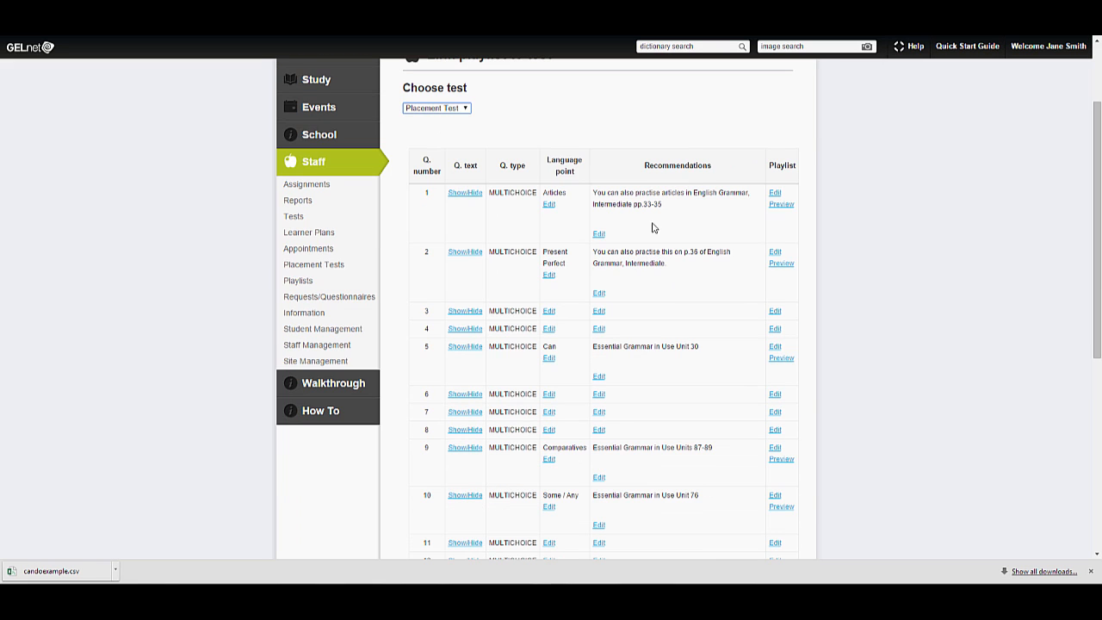
{"action": "scroll", "coordinate": [529, 320], "scroll_direction": "down", "scroll_amount": 1}
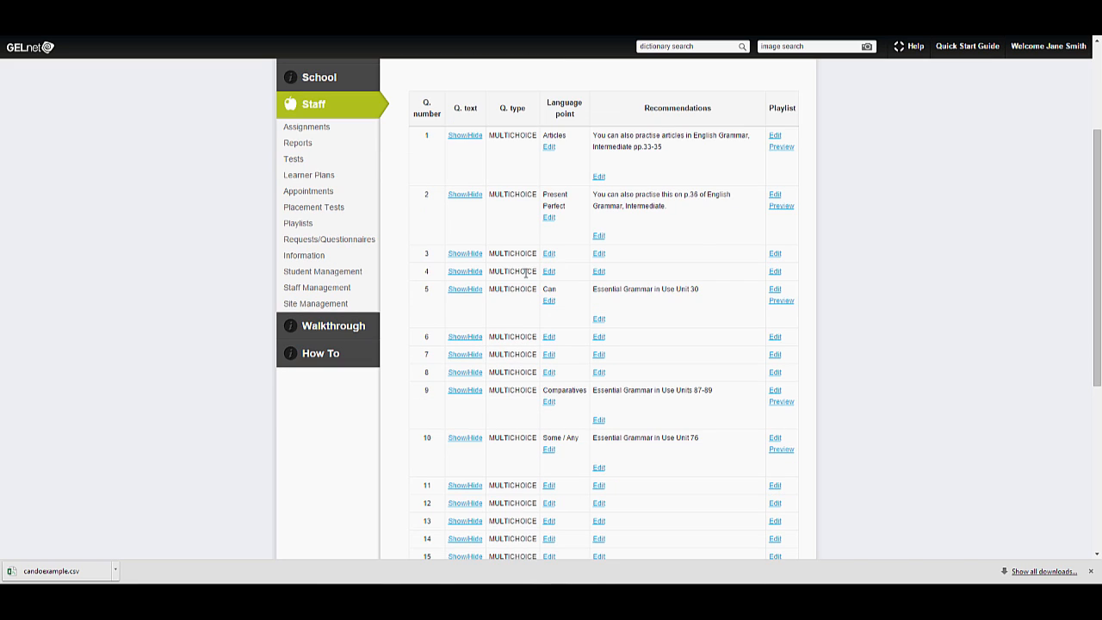
{"action": "left_click", "coordinate": [465, 254]}
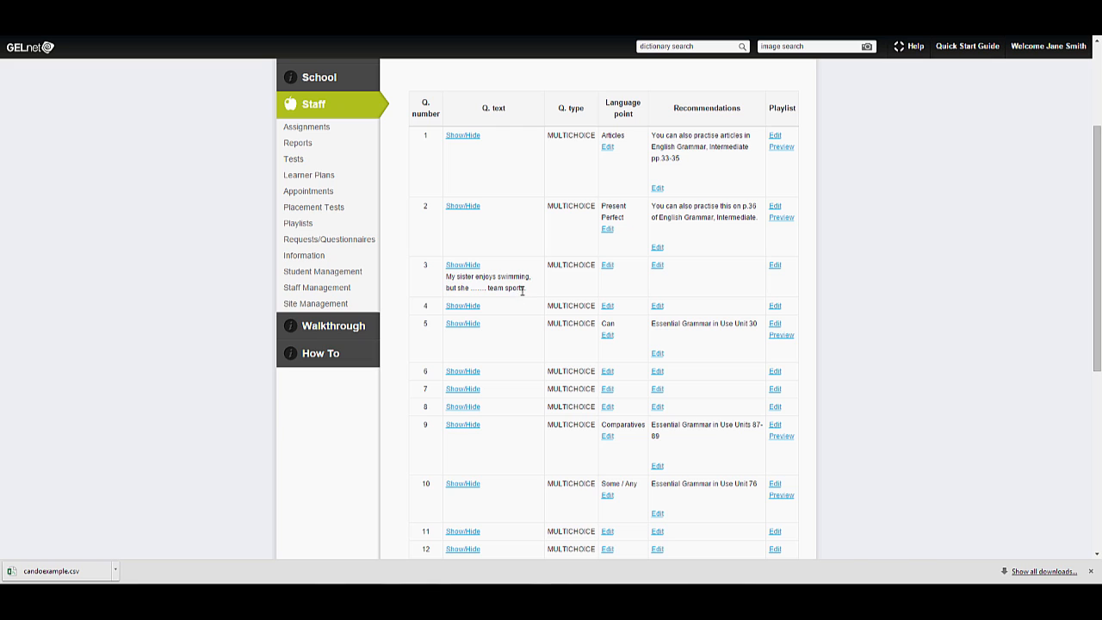
{"action": "left_click", "coordinate": [465, 265]}
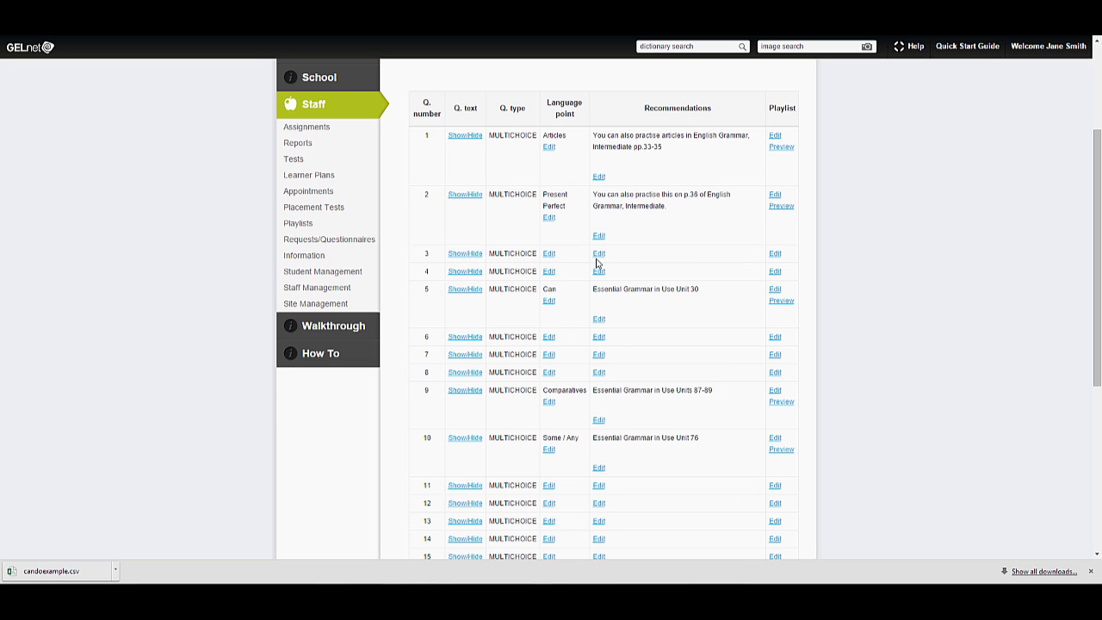
Edit the playlist for question 3 and search for like across all CEFR levels
{"action": "left_click", "coordinate": [775, 255]}
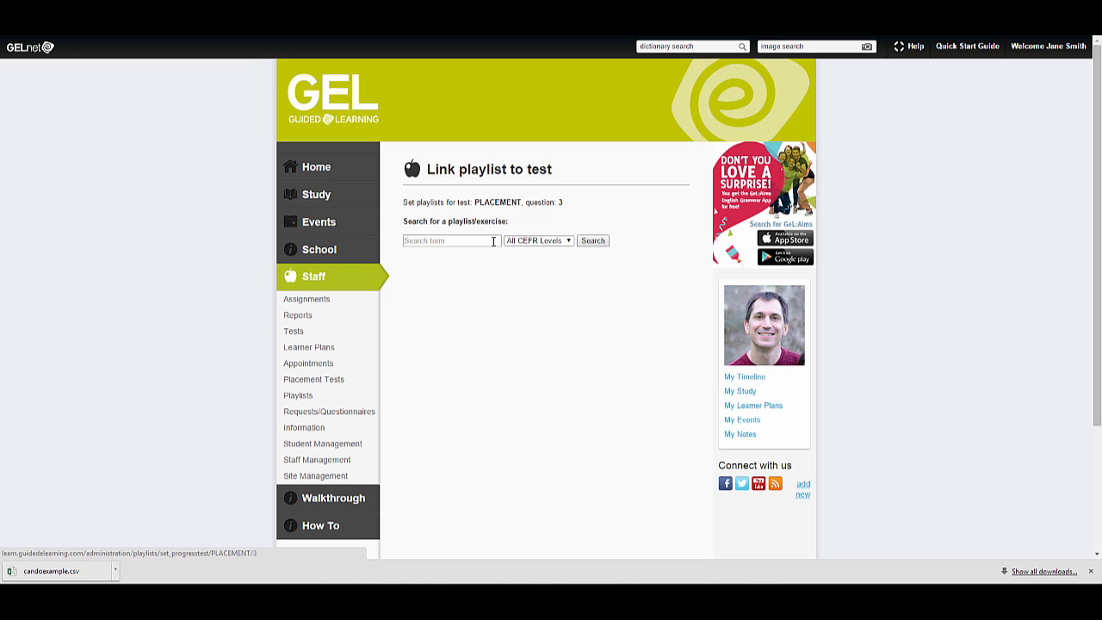
{"action": "left_click", "coordinate": [490, 240]}
{"action": "type", "text": "like"}
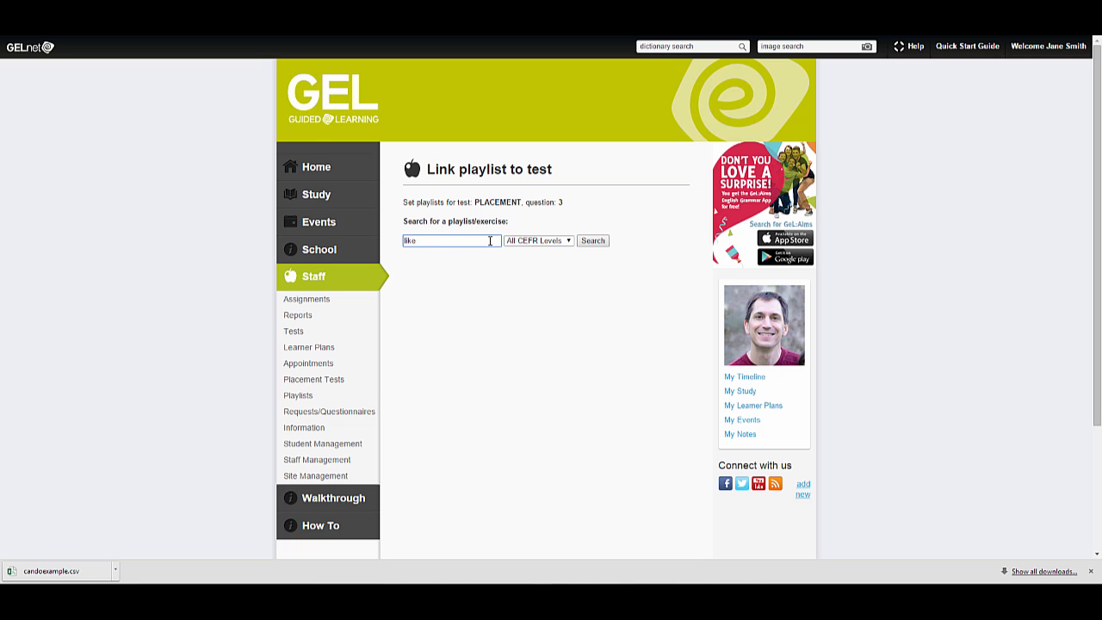
{"action": "key", "text": "Return"}
{"action": "scroll", "coordinate": [485, 456], "scroll_direction": "down", "scroll_amount": 2}
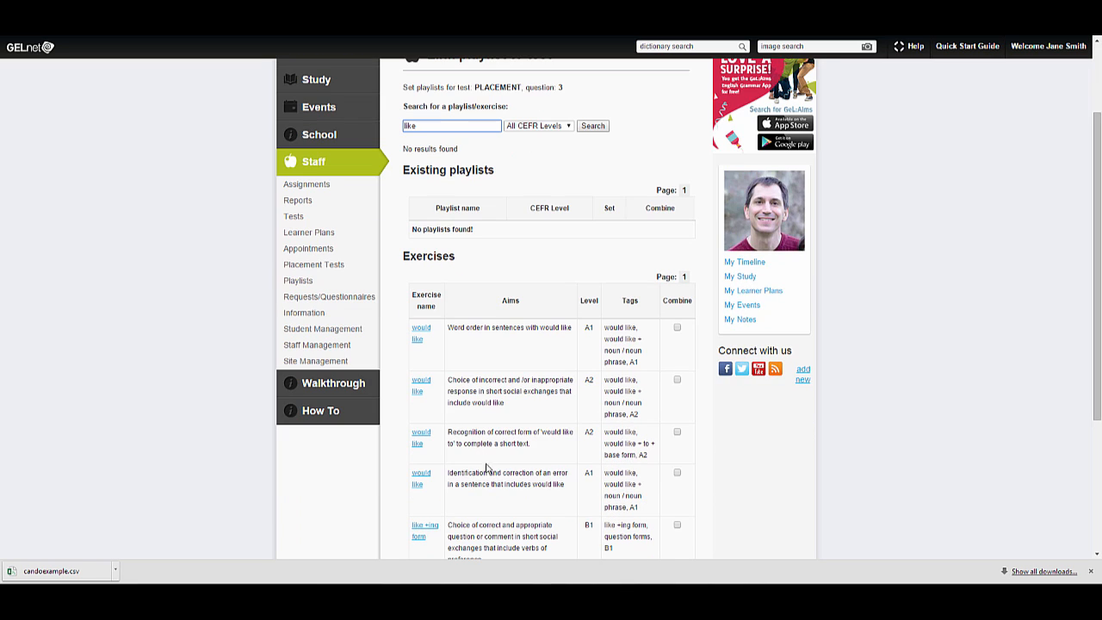
Preview the A1 exercise on word order in sentences with would like and include it in a new playlist
{"action": "left_click", "coordinate": [427, 336]}
{"action": "left_click", "coordinate": [350, 387]}
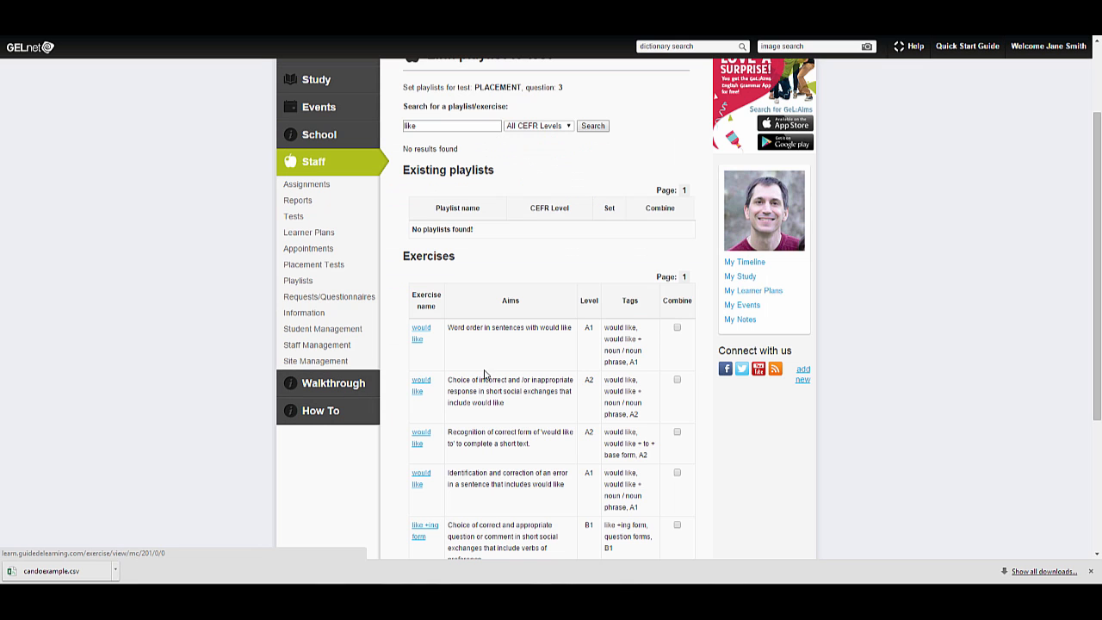
{"action": "left_click", "coordinate": [677, 327]}
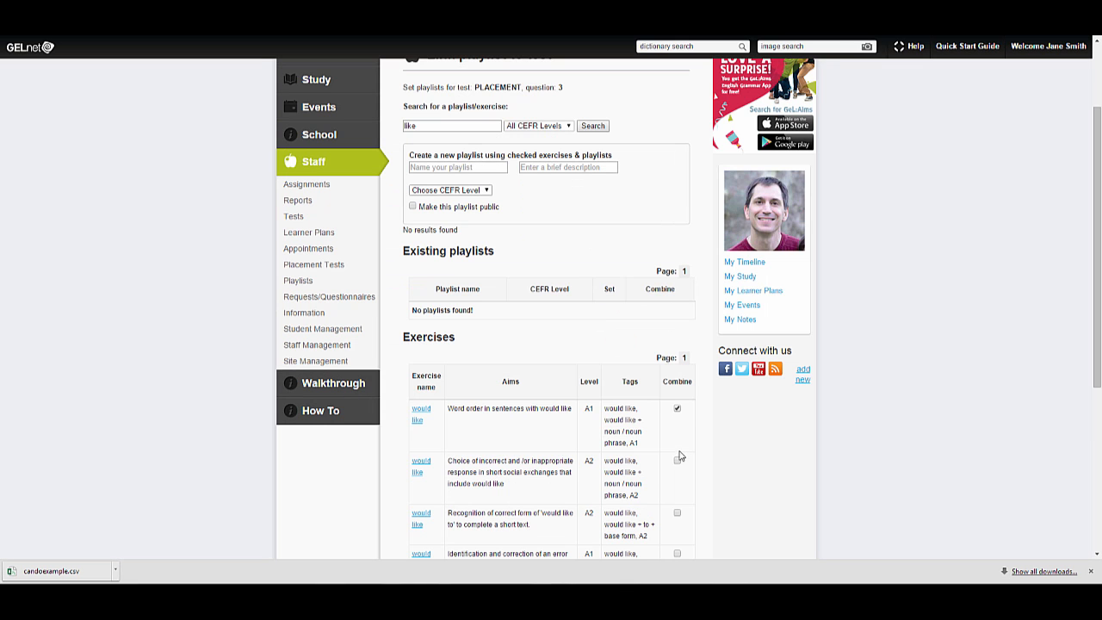
Preview the A2 would like exercise on incorrect or inappropriate responses and add it to the new playlist
{"action": "scroll", "coordinate": [406, 357], "scroll_direction": "down", "scroll_amount": 2}
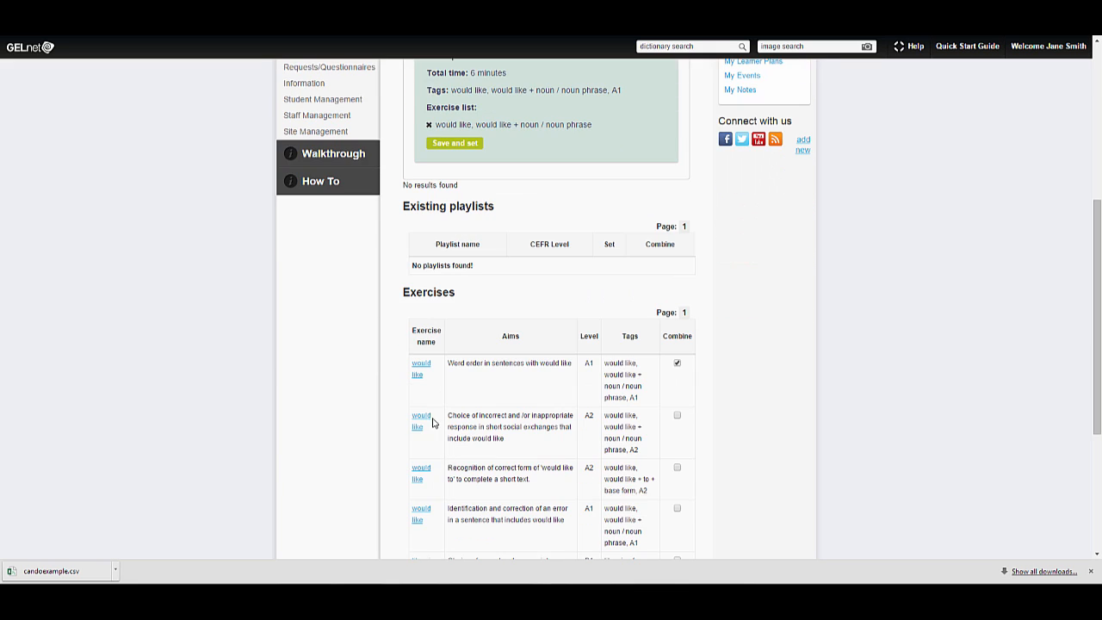
{"action": "left_click", "coordinate": [430, 422]}
{"action": "left_click", "coordinate": [362, 419]}
{"action": "scroll", "coordinate": [565, 447], "scroll_direction": "up", "scroll_amount": 5}
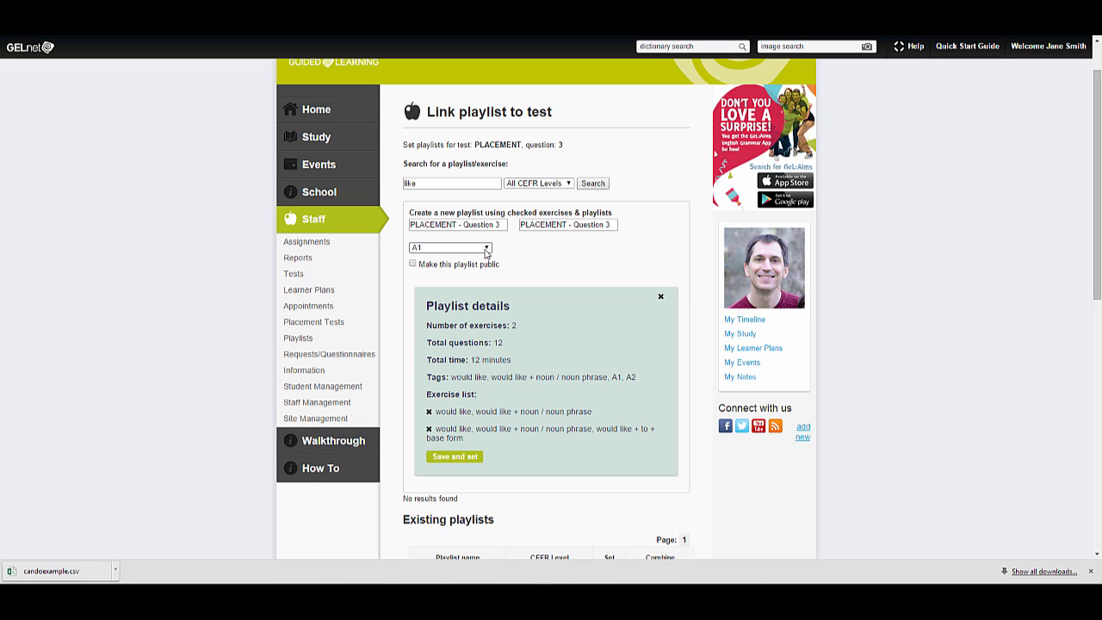
Save the new A1 playlist, set it for placement test question 3, and return to the test's question list
{"action": "left_click", "coordinate": [461, 457]}
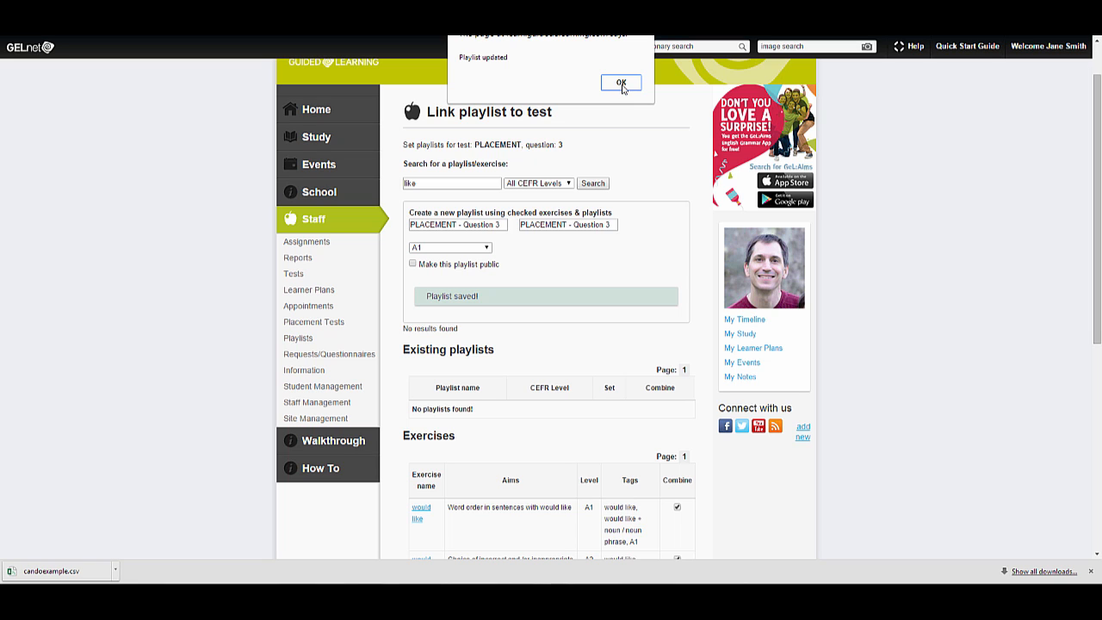
{"action": "left_click", "coordinate": [621, 83]}
{"action": "scroll", "coordinate": [504, 386], "scroll_direction": "down", "scroll_amount": 1}
{"action": "scroll", "coordinate": [504, 386], "scroll_direction": "down", "scroll_amount": 2}
{"action": "scroll", "coordinate": [505, 387], "scroll_direction": "up", "scroll_amount": 4}
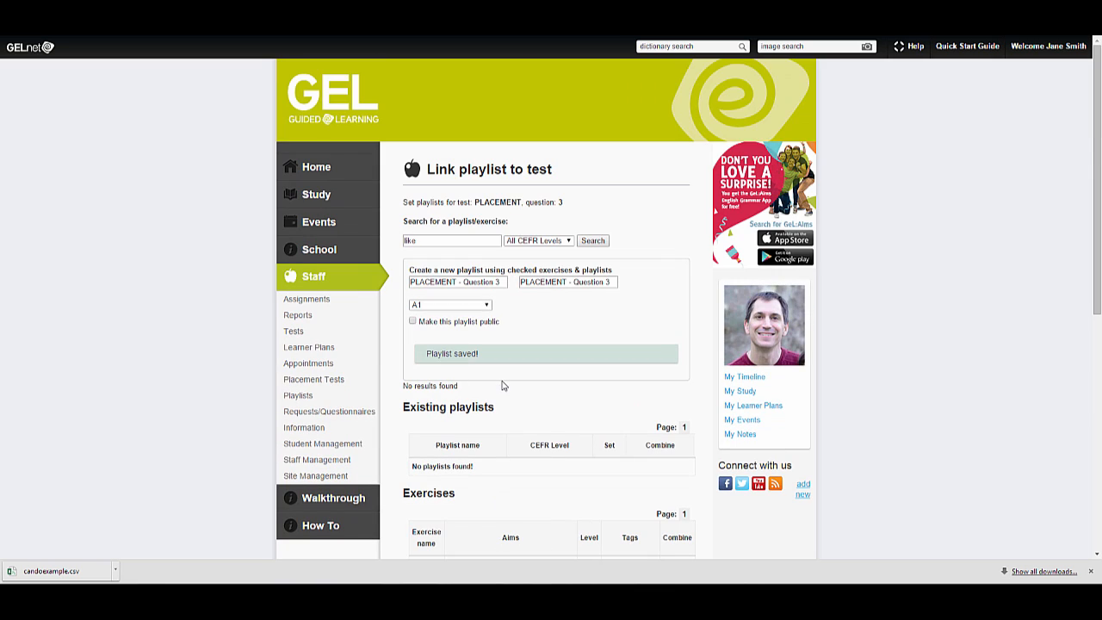
{"action": "key", "text": "alt+Left"}
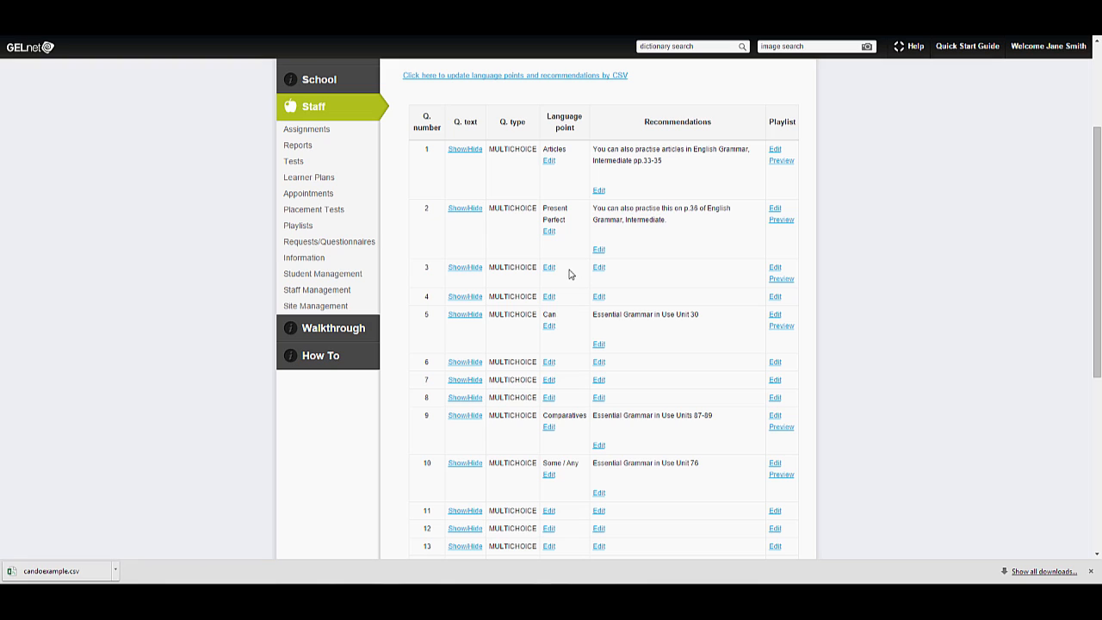
Open the feedback for question 3 and set its language point to Would like
{"action": "left_click", "coordinate": [550, 270]}
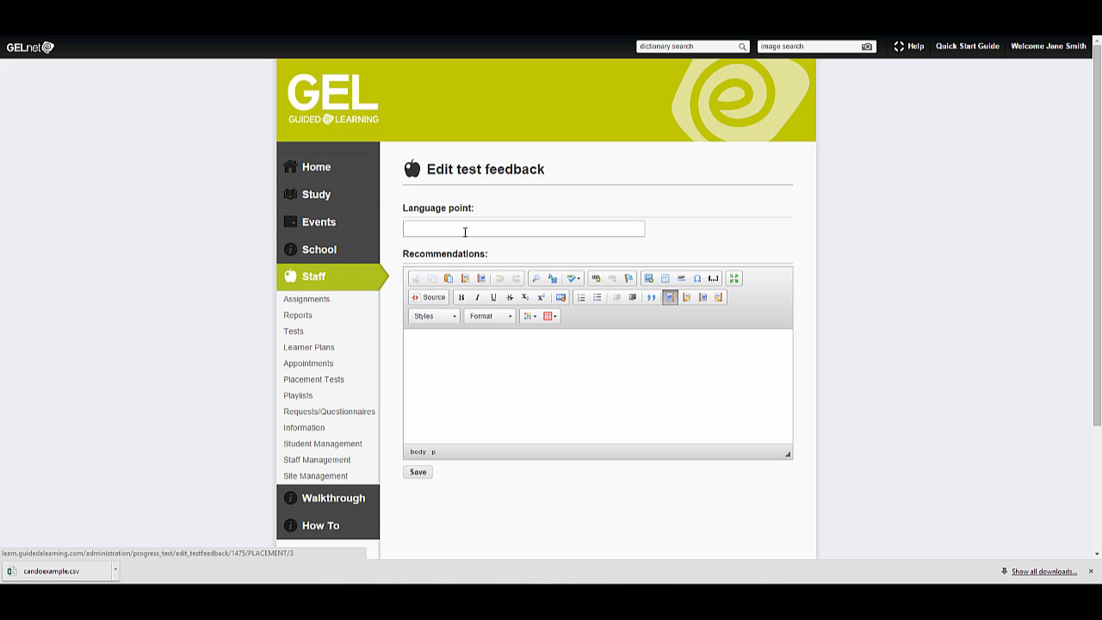
{"action": "left_click", "coordinate": [465, 230]}
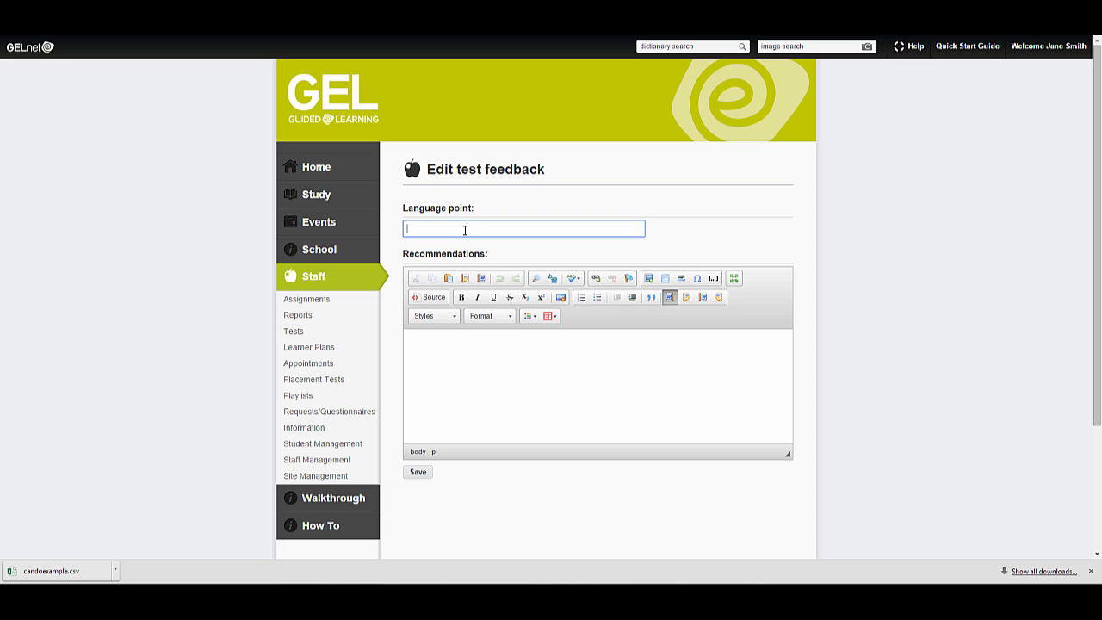
{"action": "type", "text": "Would like"}
Enter the recommendation "Go to our study centre. Look for 'Grammar Practce, Elementary', p.18.", save the feedback and check the question list
{"action": "left_click", "coordinate": [460, 354]}
{"action": "left_click", "coordinate": [453, 351]}
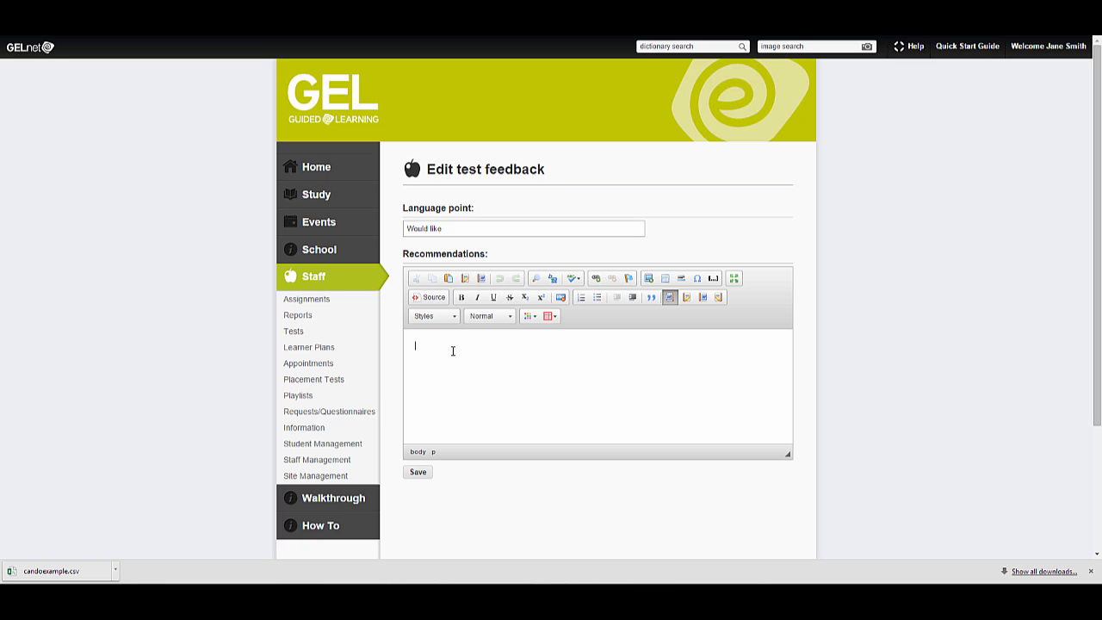
{"action": "type", "text": "Go"}
{"action": "type", "text": " to our study centr"}
{"action": "type", "text": "e, and"}
{"action": "key", "text": "BackSpace"}
{"action": "key", "text": "BackSpace"}
{"action": "key", "text": "BackSpace"}
{"action": "type", "text": "Look for 'Gr"}
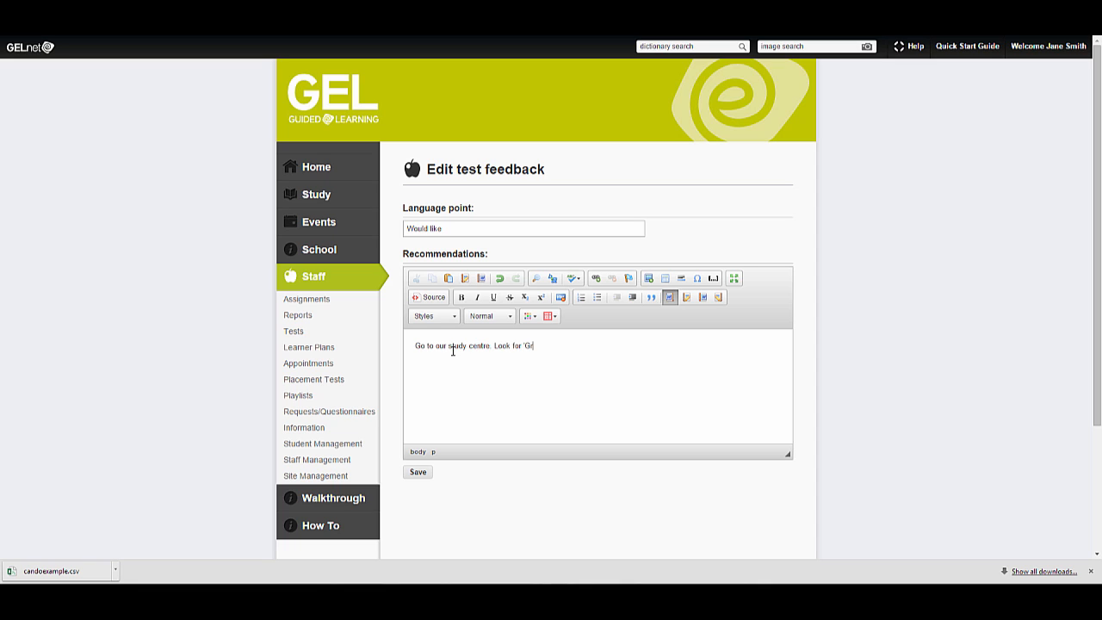
{"action": "type", "text": "ammar Practce, Elementary', p.18."}
{"action": "mouse_move", "coordinate": [327, 204]}
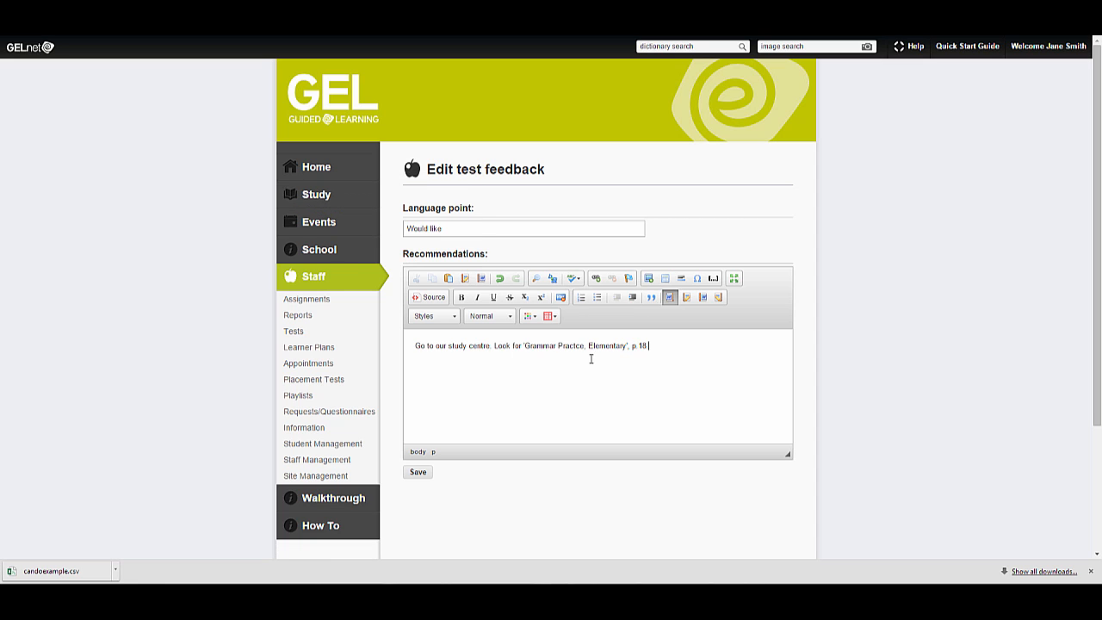
{"action": "left_click", "coordinate": [419, 473]}
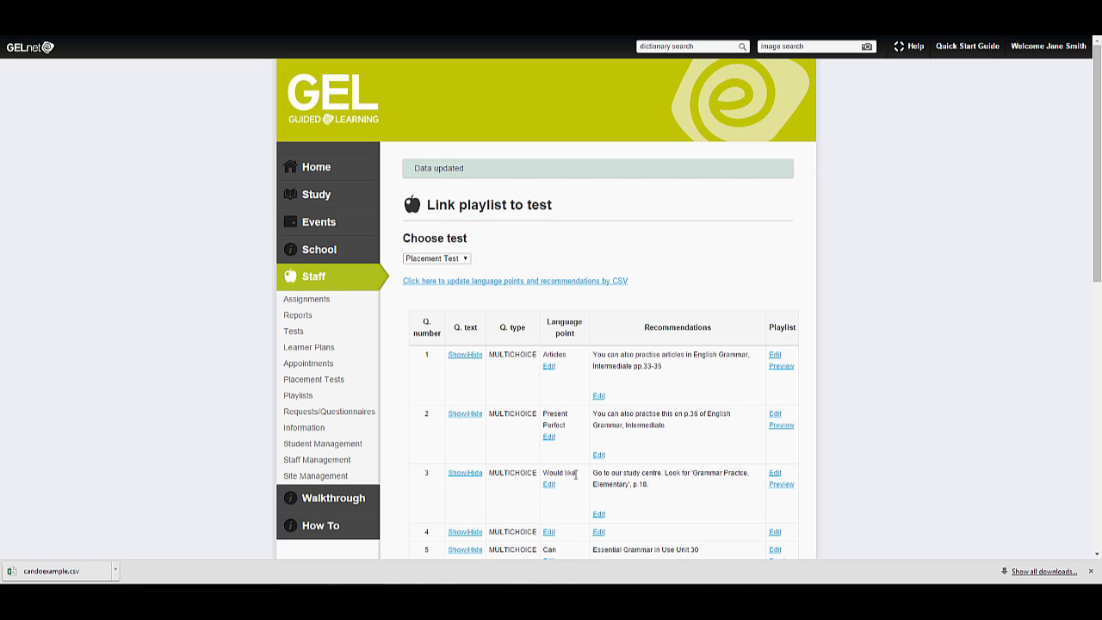
{"action": "scroll", "coordinate": [529, 473], "scroll_direction": "down", "scroll_amount": 6}
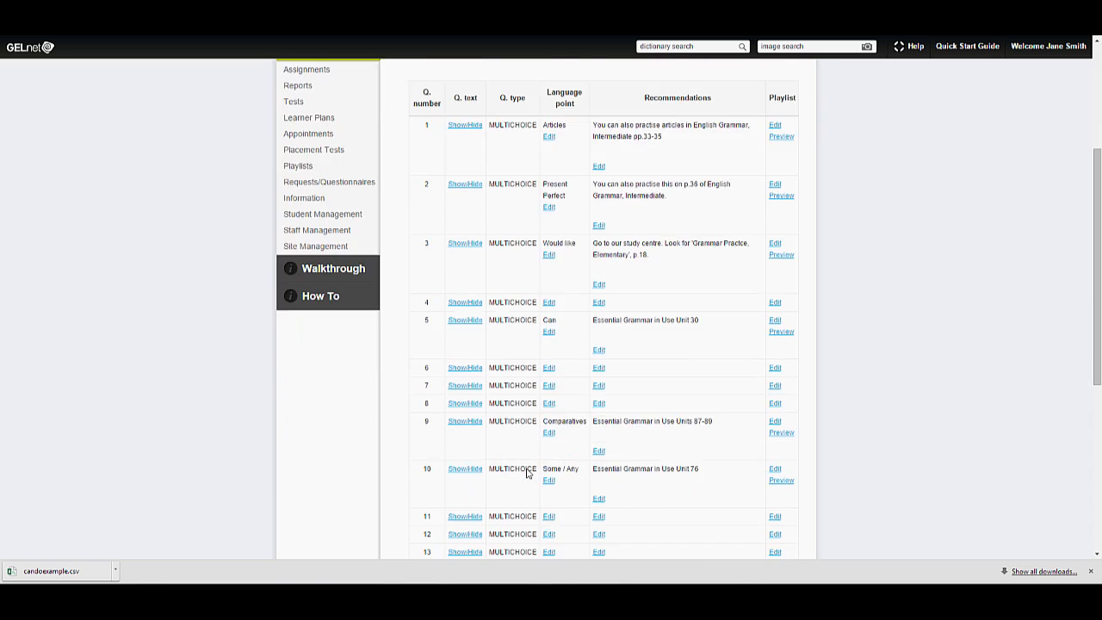
{"action": "scroll", "coordinate": [529, 473], "scroll_direction": "up", "scroll_amount": 6}
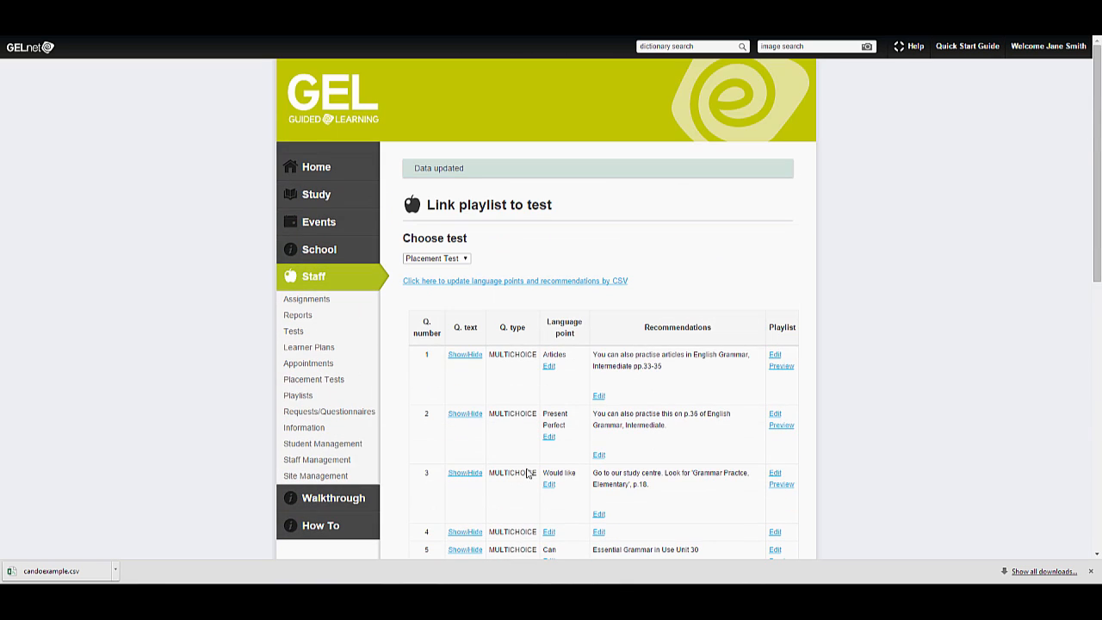